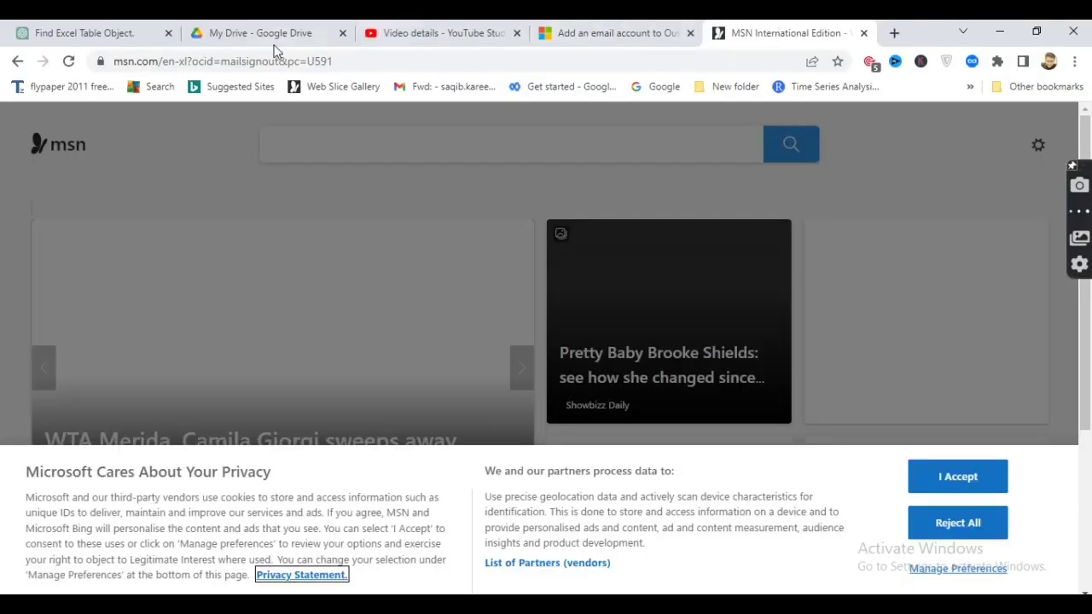
- Go to the 'Find Excel Table Object' ChatGPT tab and start a new empty chat
click(111, 32)
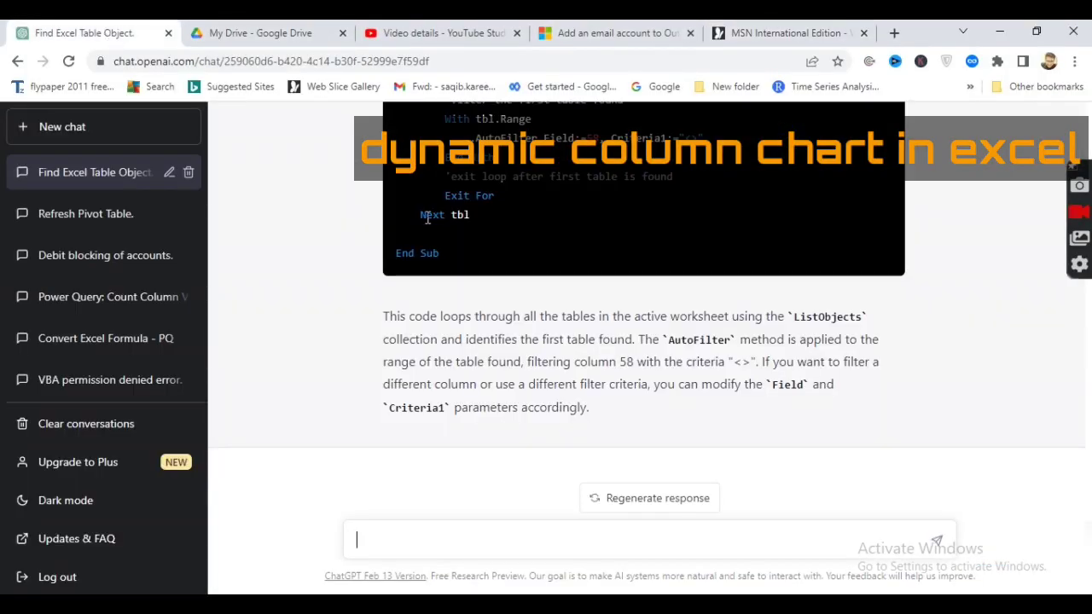
click(79, 127)
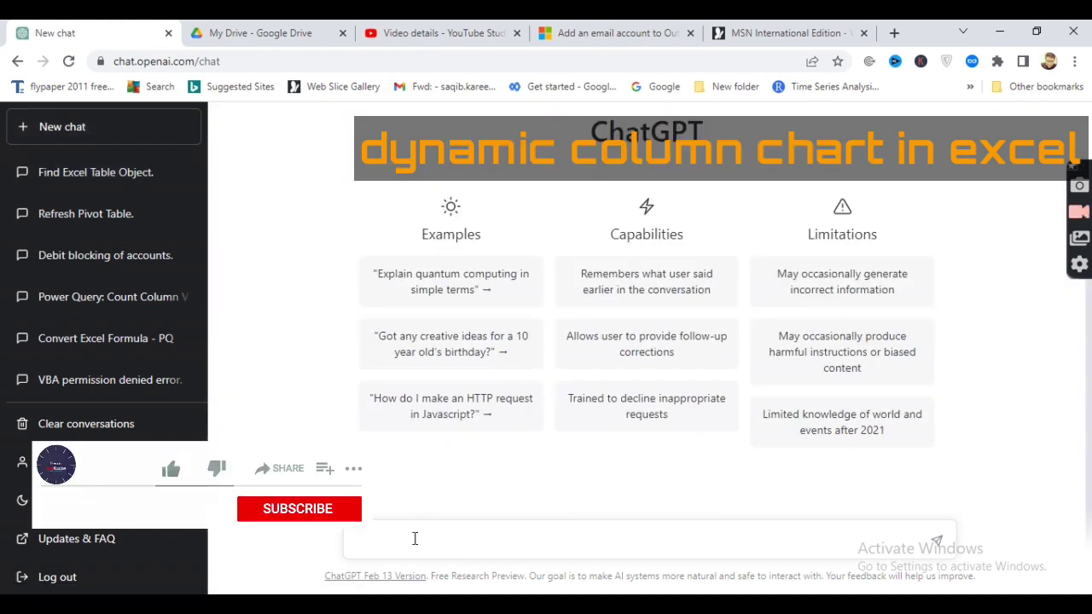
- Type 'excel formula for name manager where i have value in column B starting from', moving Chrome aside
text(excel f)
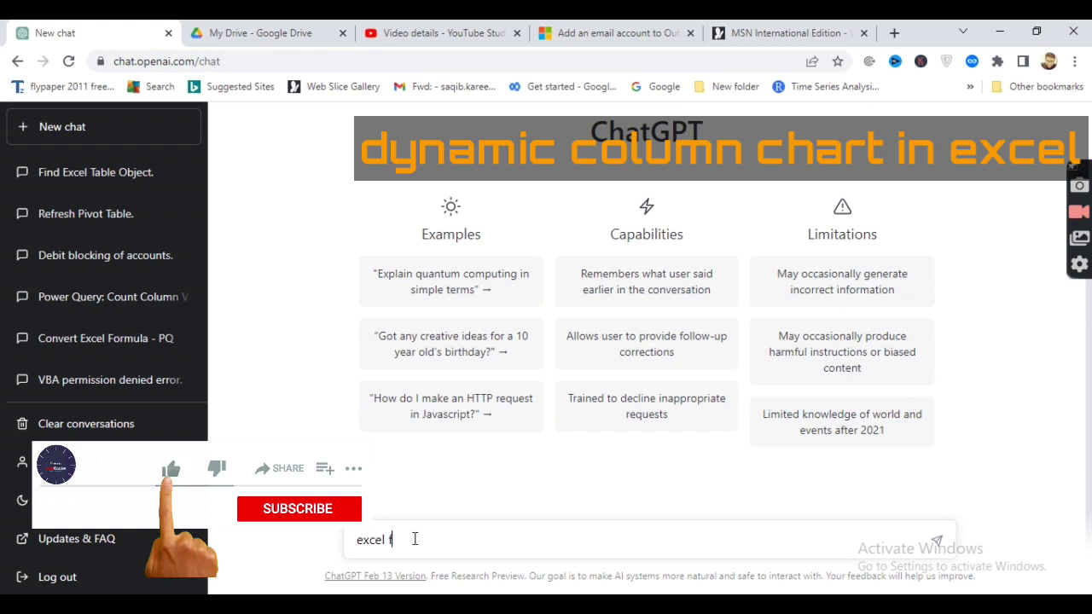
text(ormula )
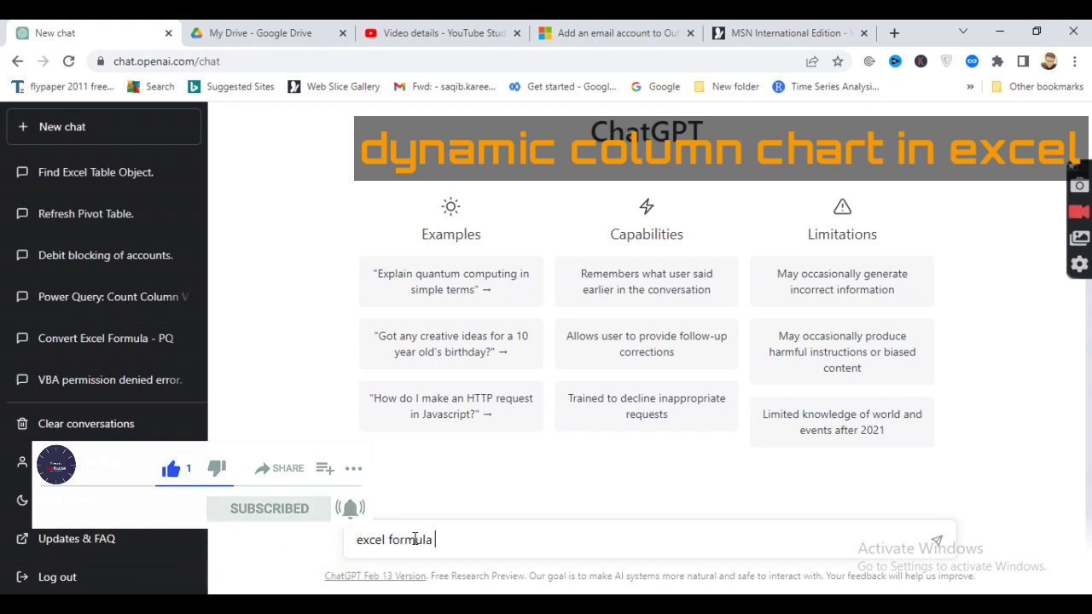
text(for name managere)
key(BackSpace)
text(where )
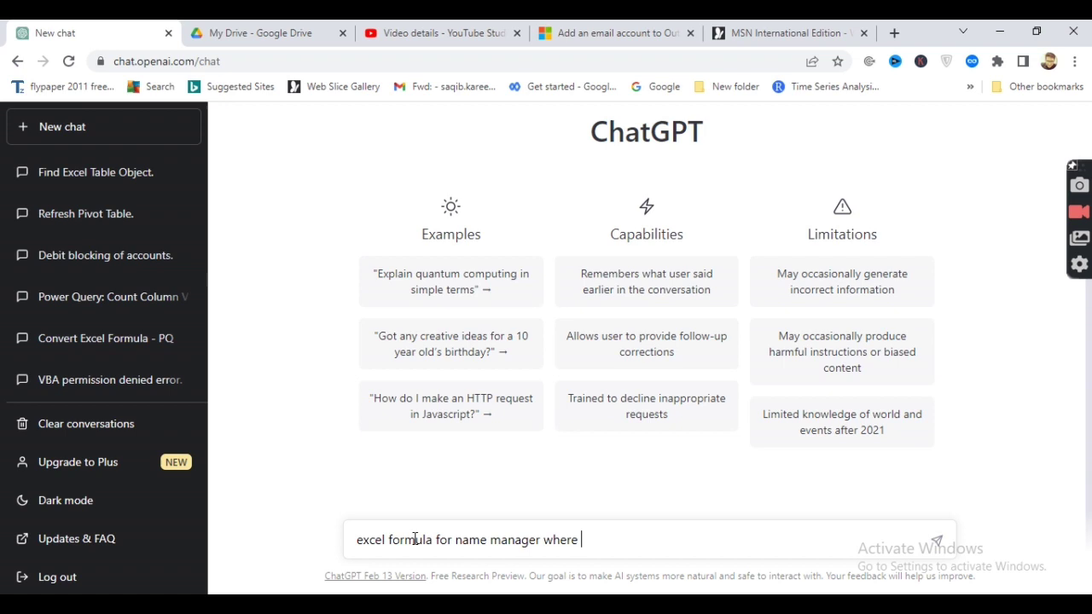
text(i have value )
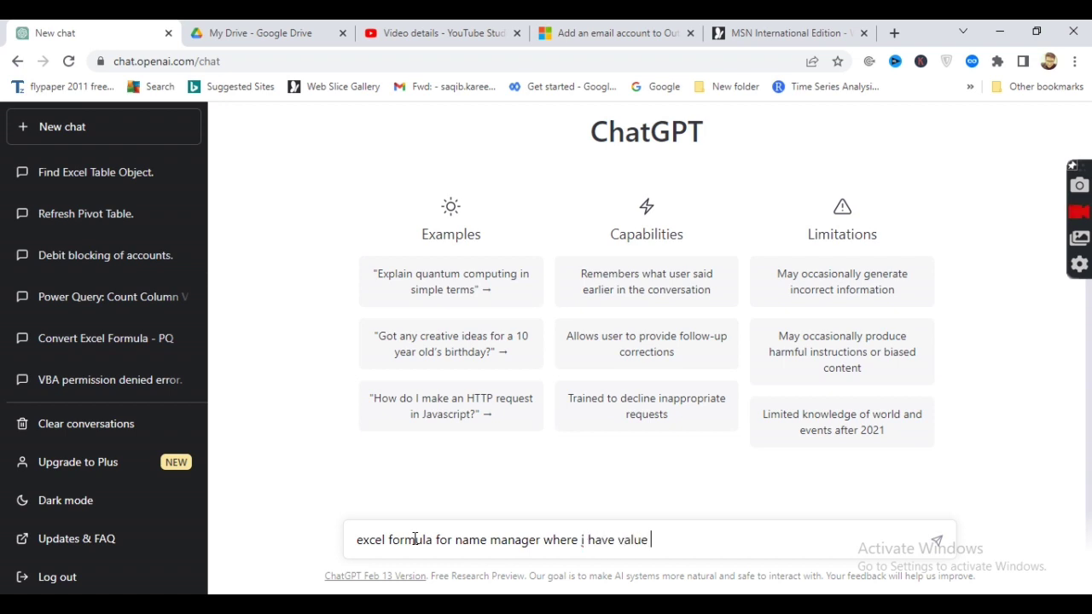
text(in)
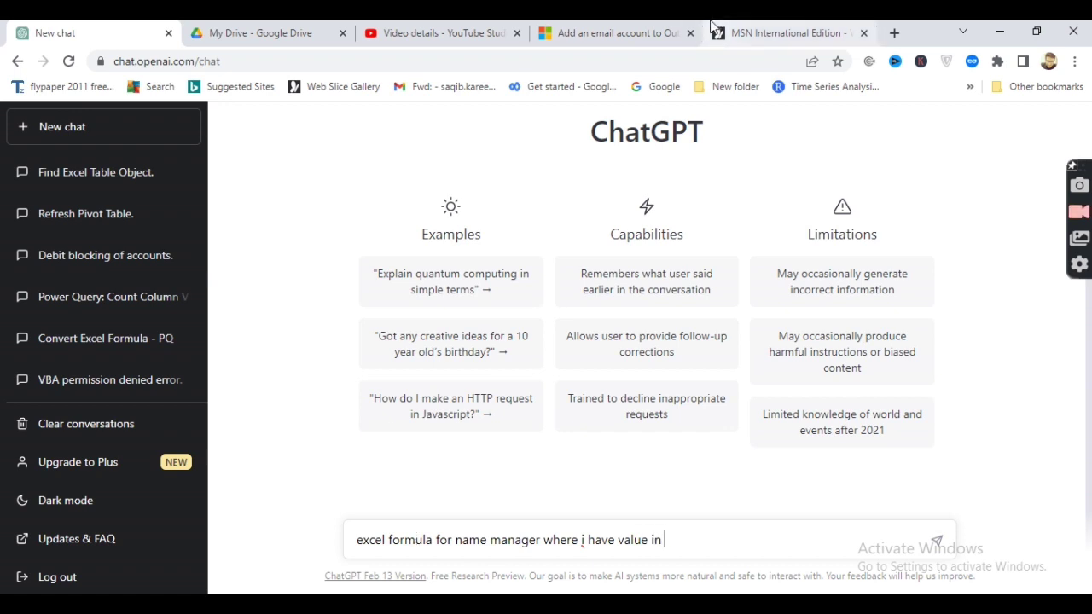
drag(939, 34, 917, 64)
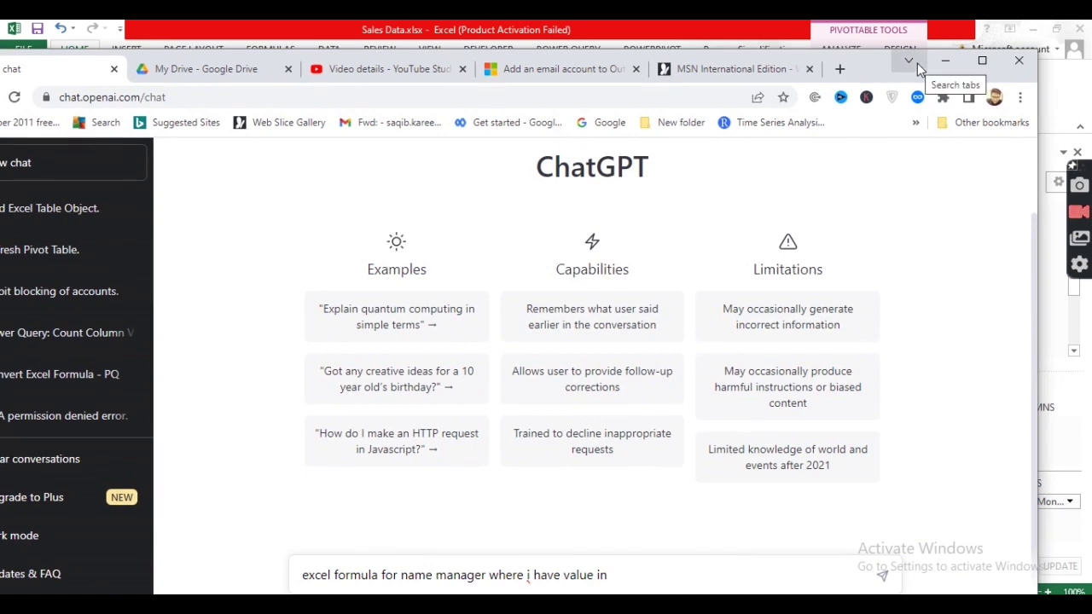
text(c)
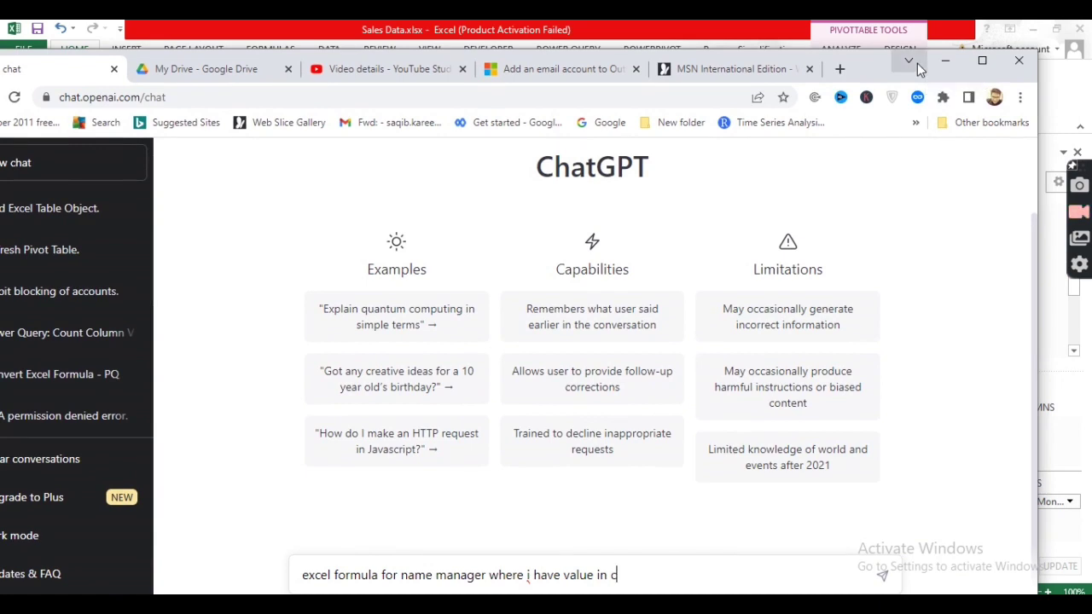
text(olumn B stat)
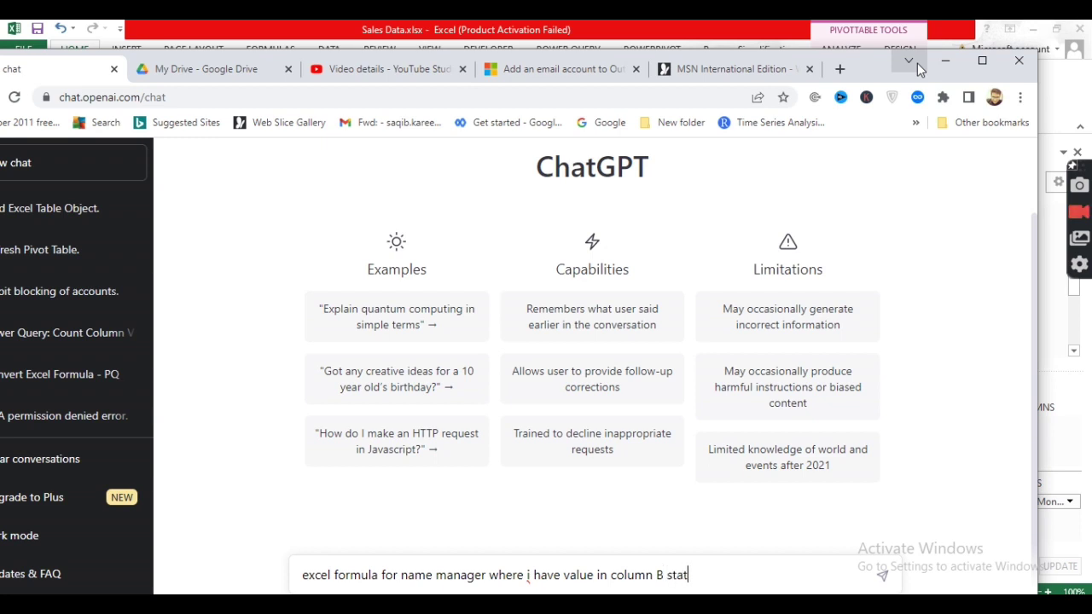
key(BackSpace)
text(rting from)
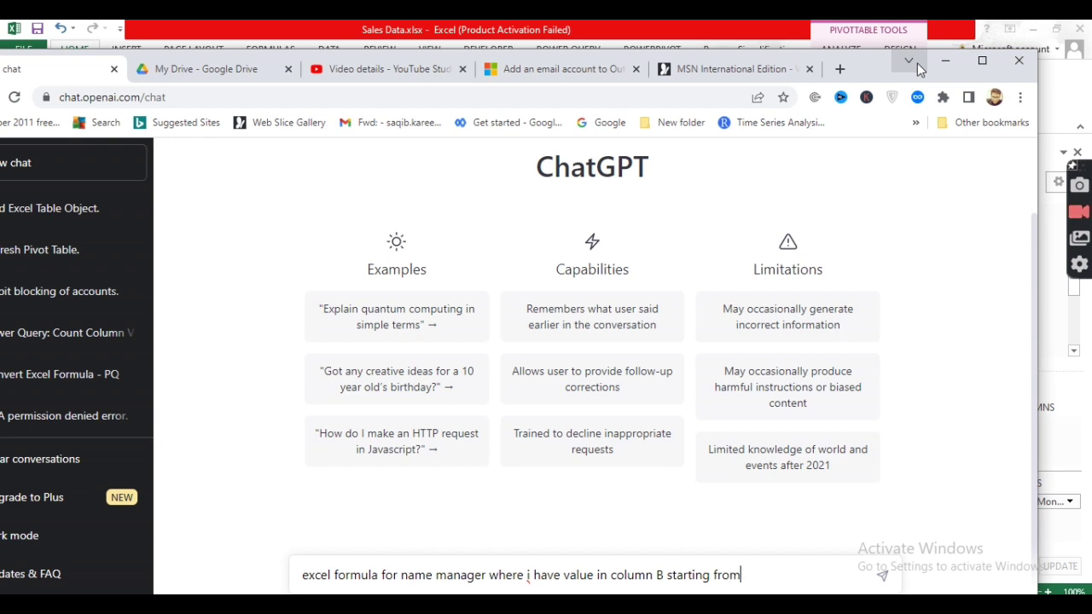
drag(879, 78, 1005, 373)
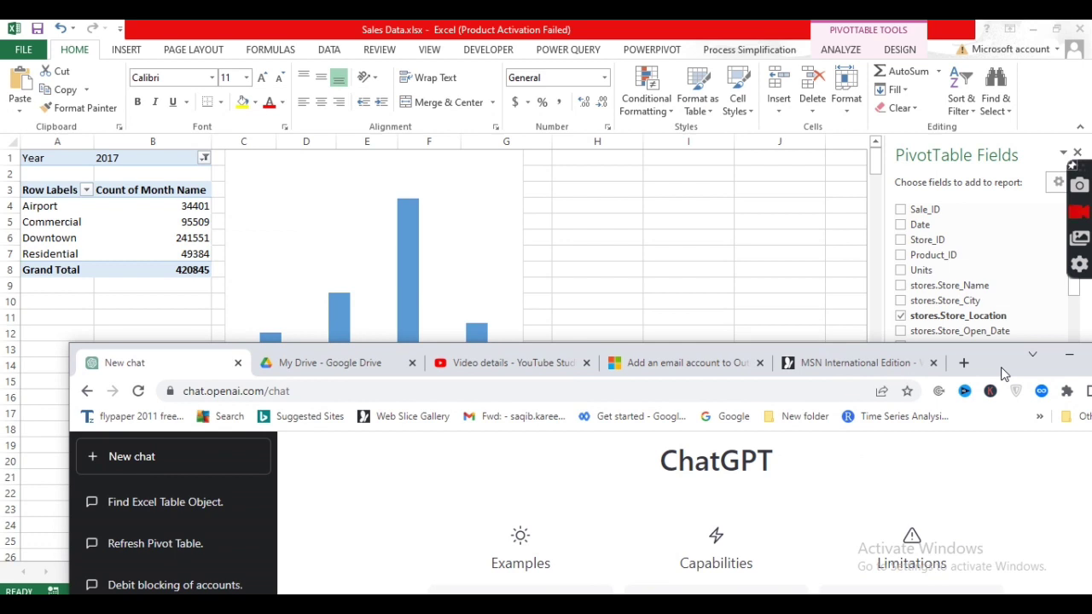
- Finish the prompt requesting non-blank values from Cell B4 plus a column A label formula, and send it
drag(1005, 373, 891, 57)
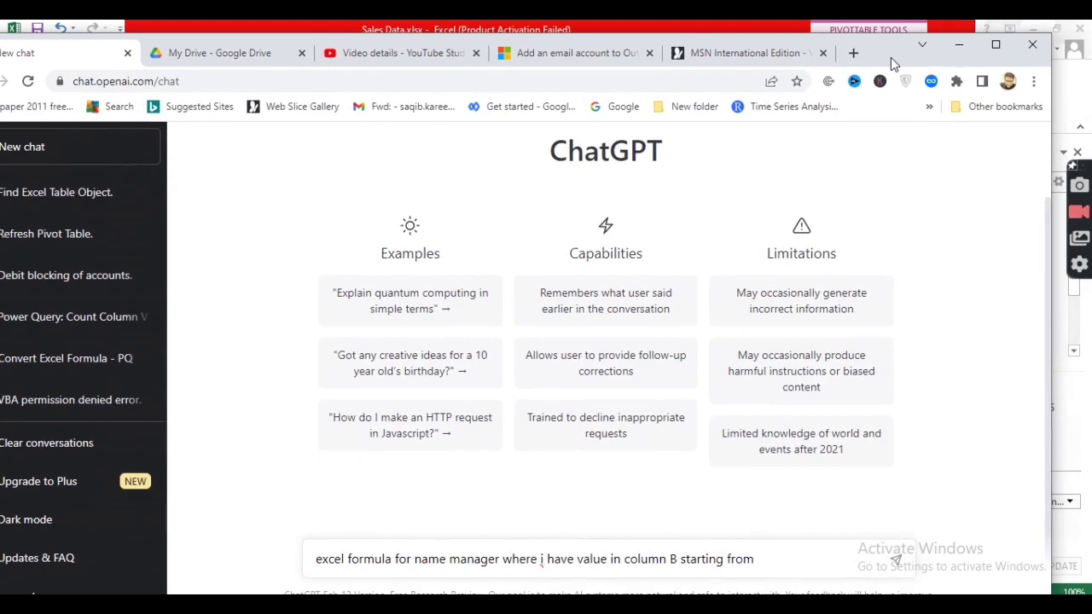
text(84)
text(B)
text(Cell )
text(B4 and )
text(i wan)
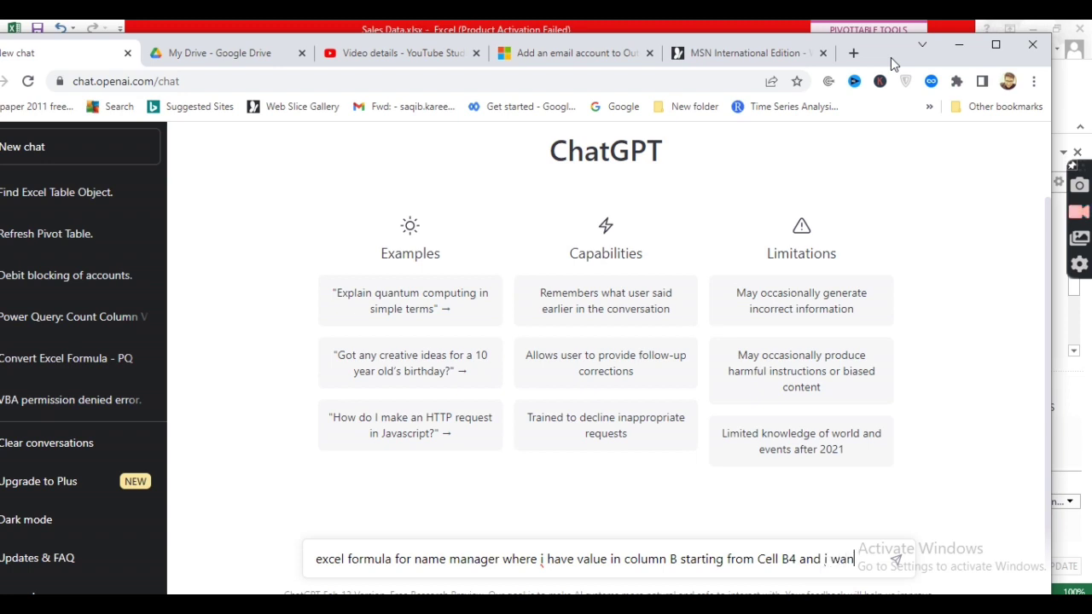
text(t only to take )
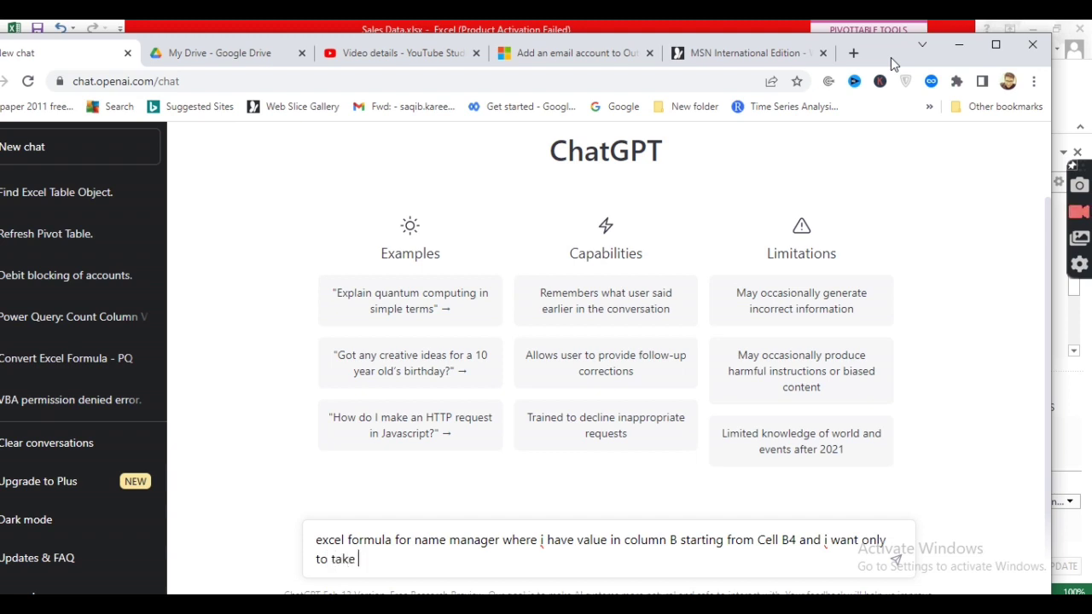
text(non blank value)
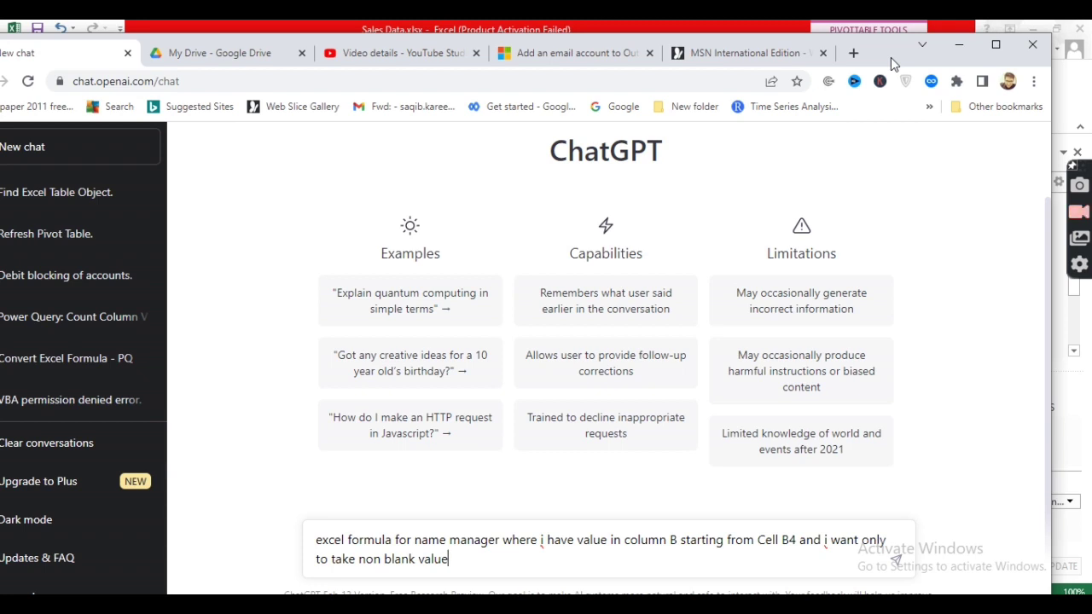
text( similarl)
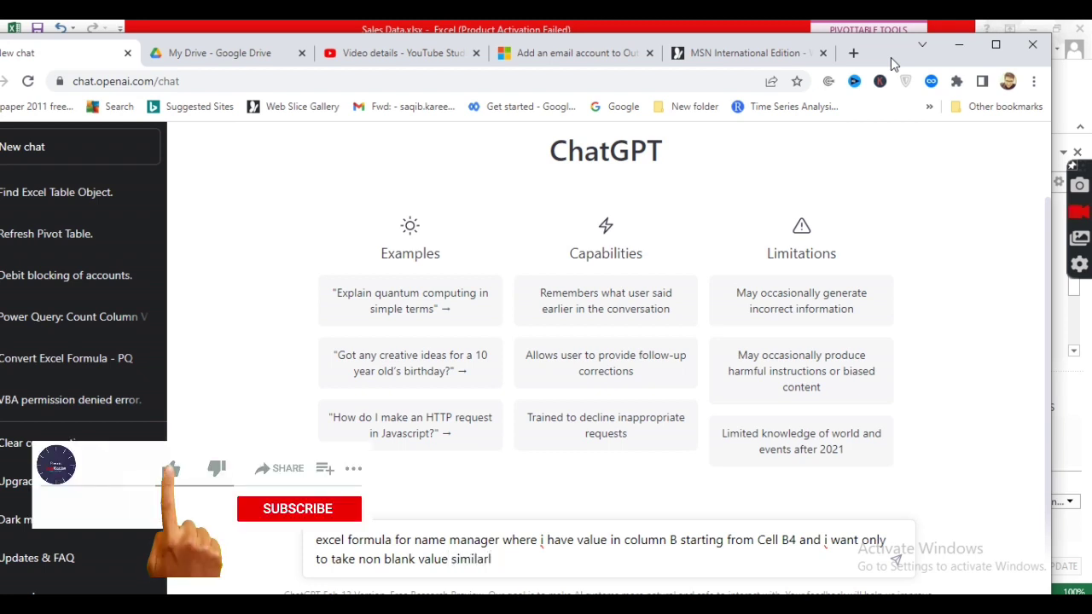
text(y for column A where Se)
key(BackSpace)
key(BackSpace)
text(labels a)
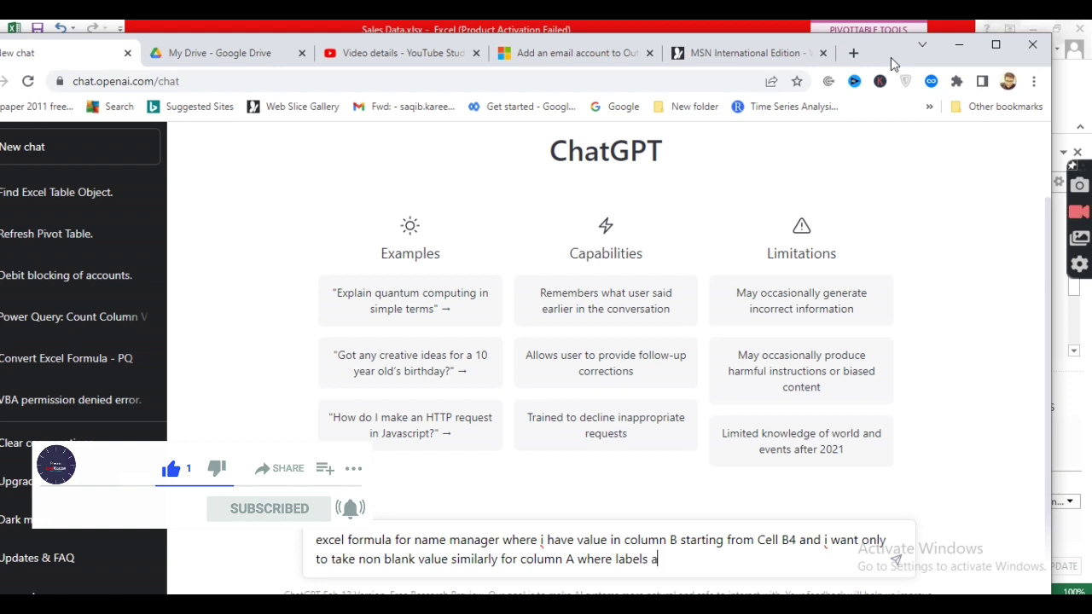
text(re there in s)
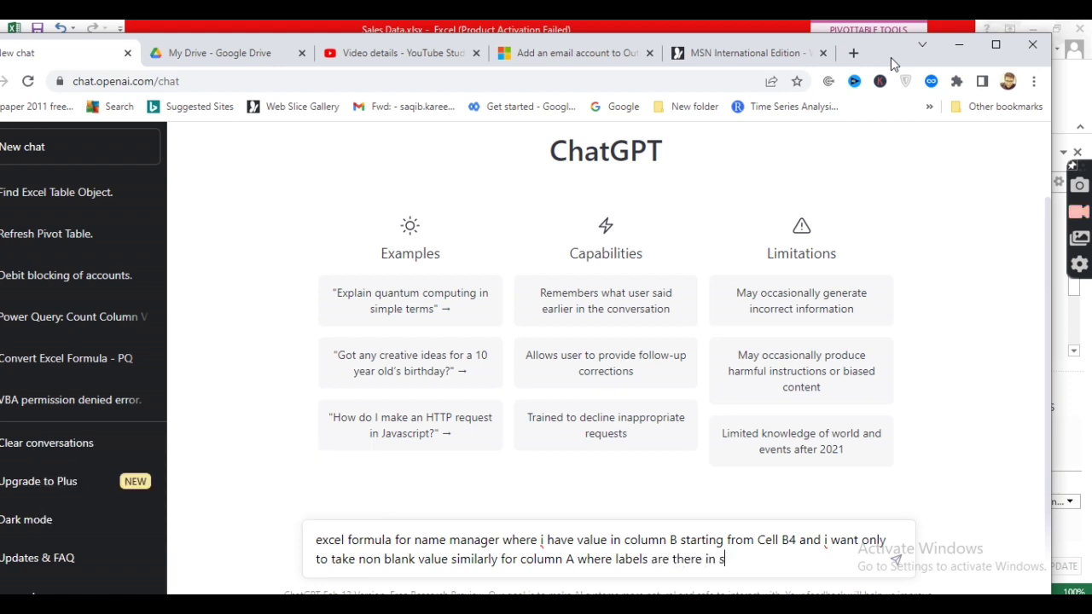
text(ame rang an)
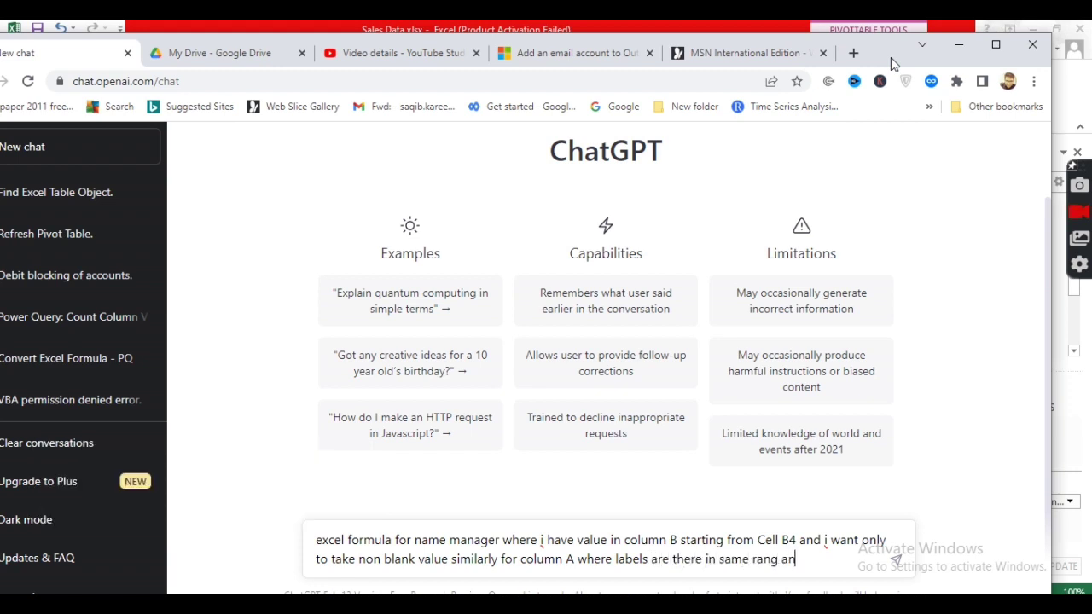
text(d required same formula )
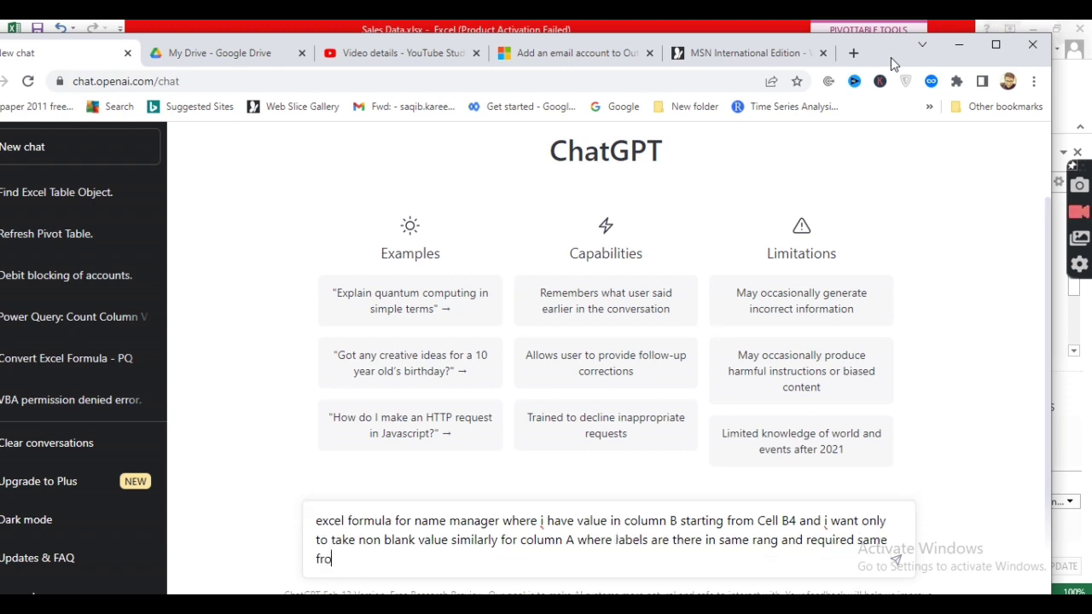
text(for that)
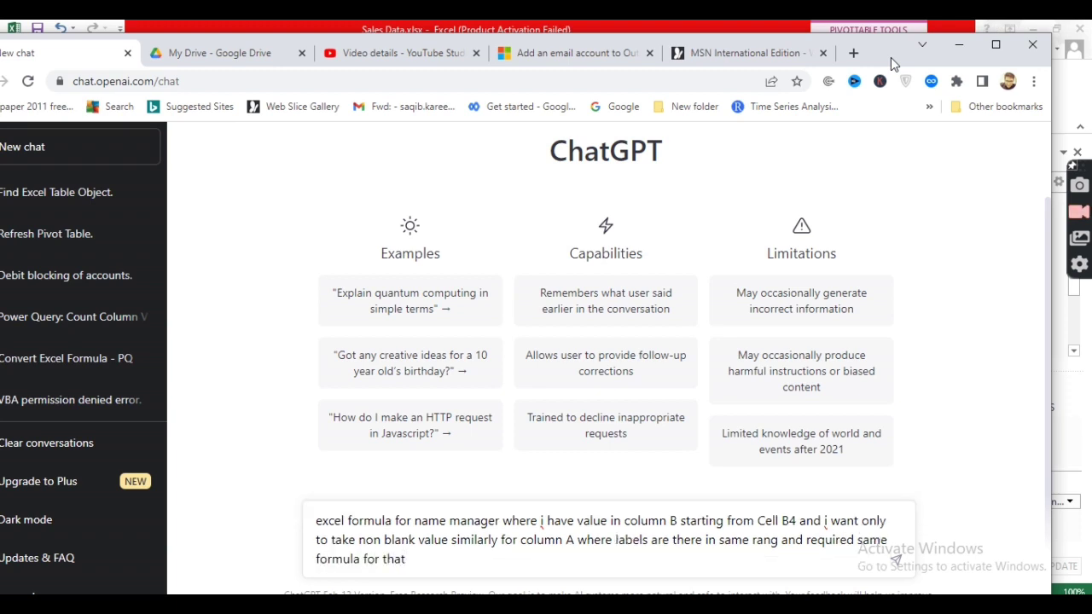
key(Return)
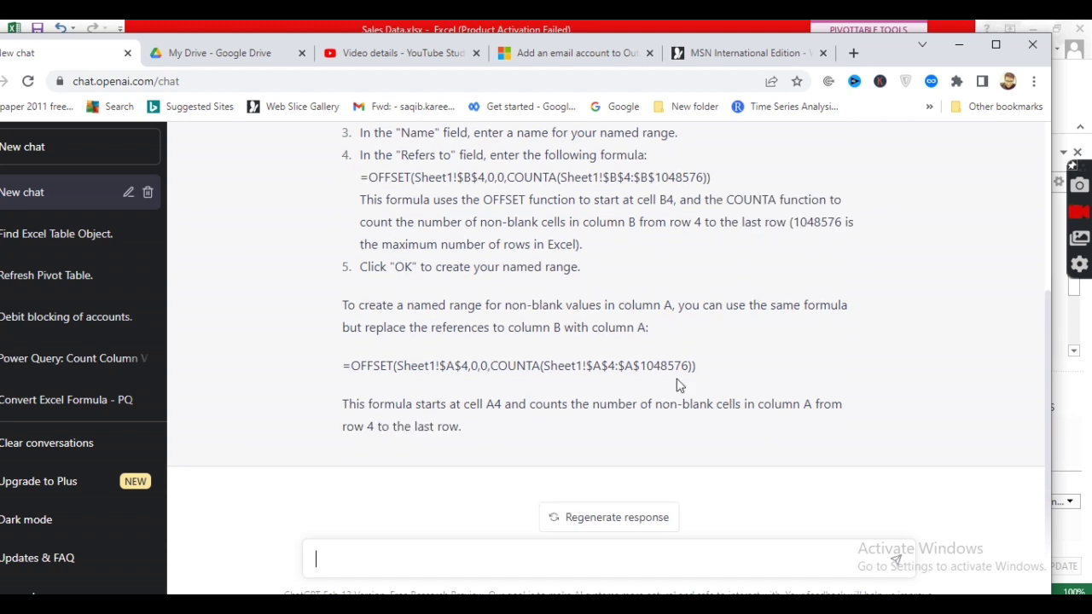
- Select the column A =OFFSET(Sheet1!$A$4,...) formula in the answer and return to Excel
drag(699, 364, 345, 367)
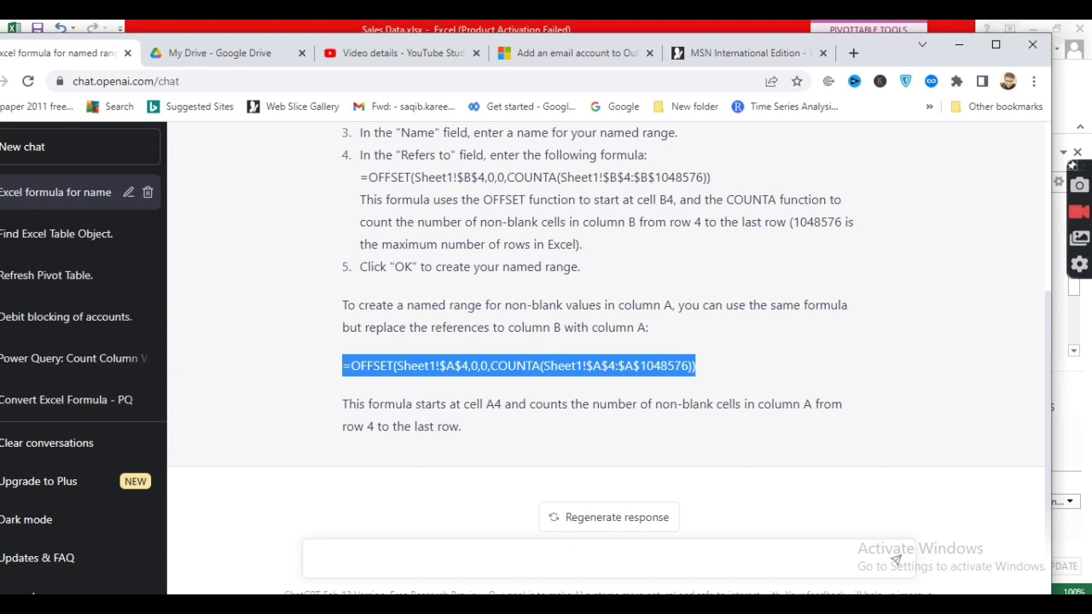
key(alt+Tab)
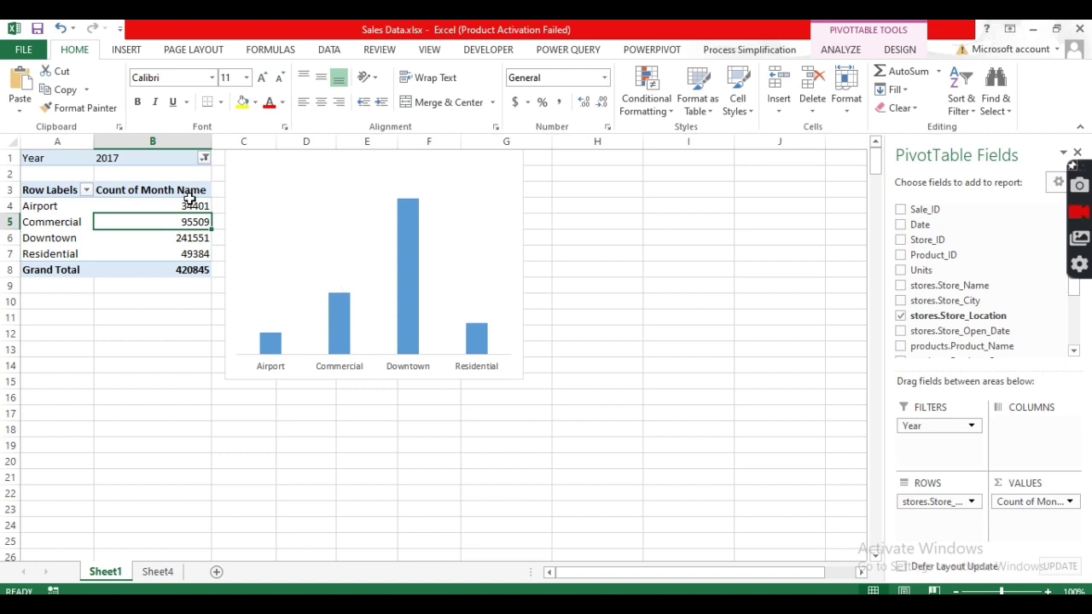
- Define SeriesName as =OFFSET(Sheet1!$A$4,0,0,COUNTA(Sheet1!$A$4:$A$1048576)) in Name Manager
click(284, 51)
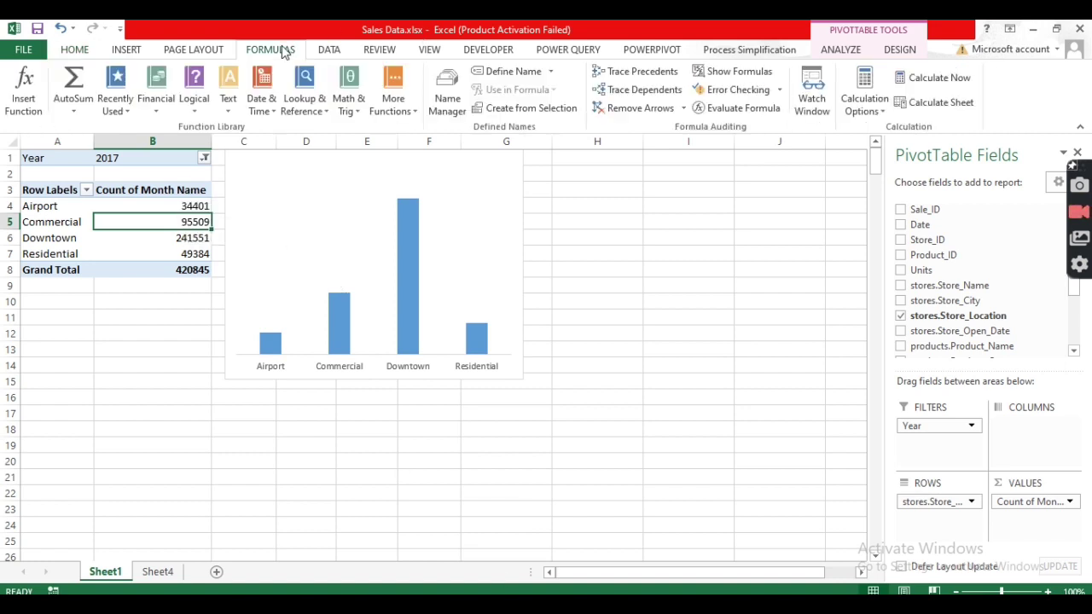
click(441, 99)
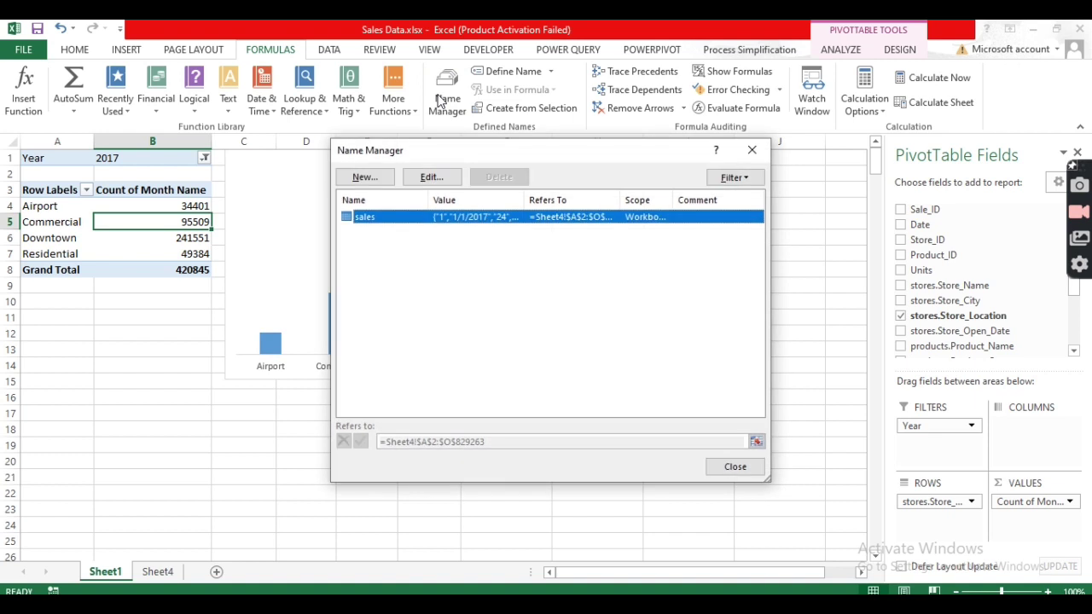
click(382, 181)
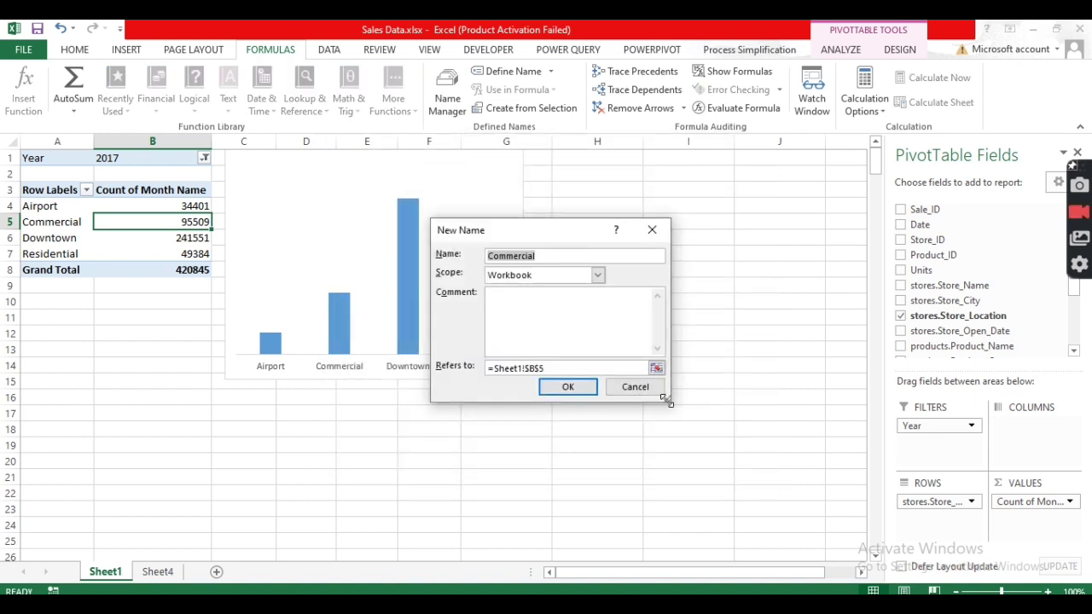
drag(668, 401, 872, 590)
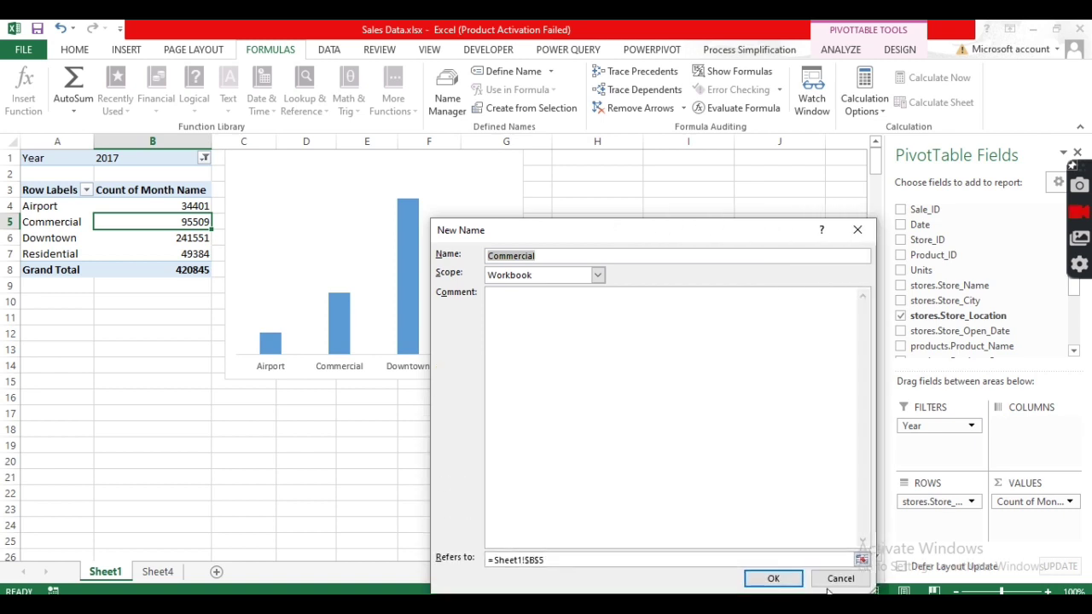
click(806, 560)
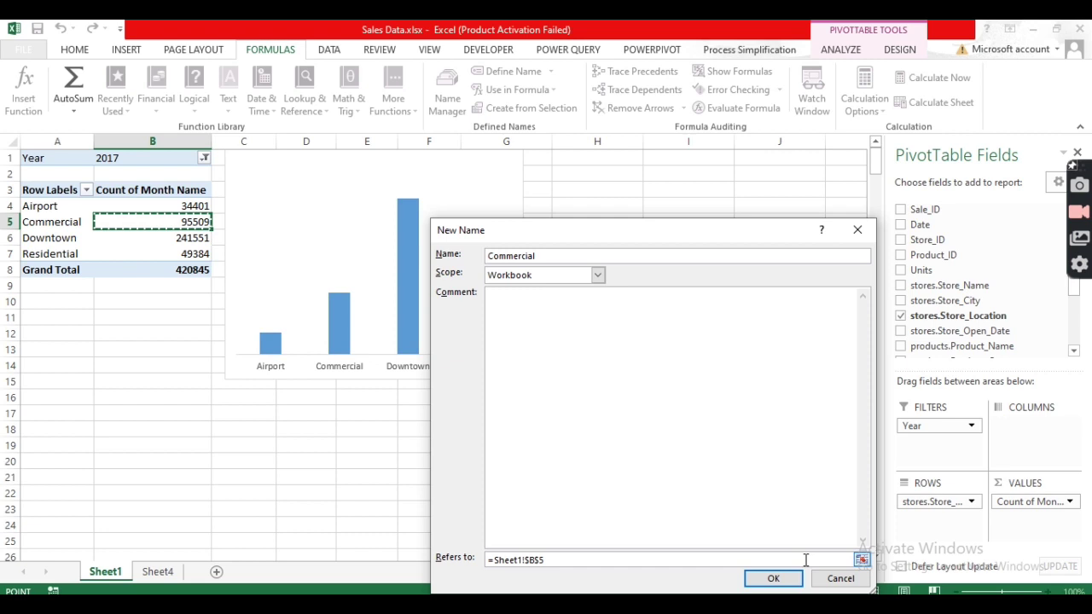
key(BackSpace)
key(BackSpace)
key(BackSpace)
key(BackSpace)
key(BackSpace)
key(BackSpace)
key(BackSpace)
key(BackSpace)
key(BackSpace)
key(BackSpace)
key(BackSpace)
key(BackSpace)
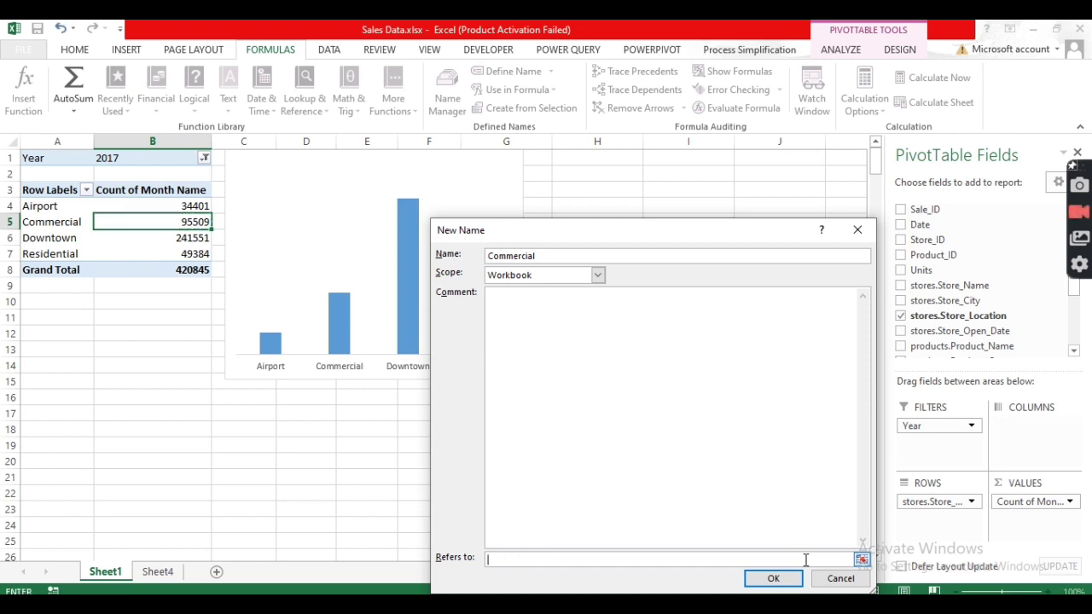
key(ctrl+v)
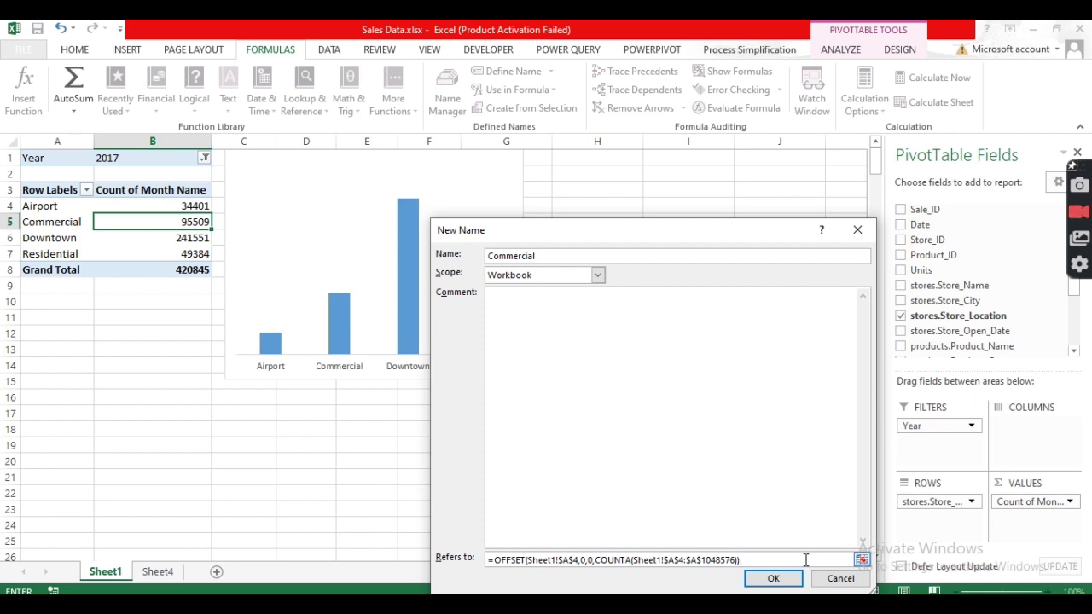
click(590, 254)
key(BackSpace)
key(BackSpace)
key(BackSpace)
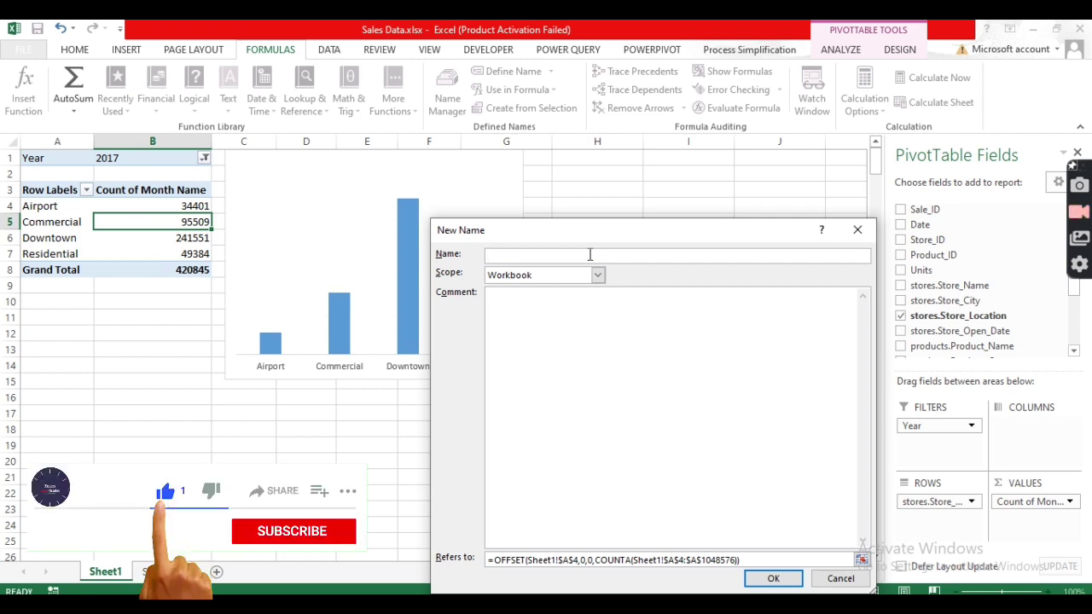
text(SeriesName)
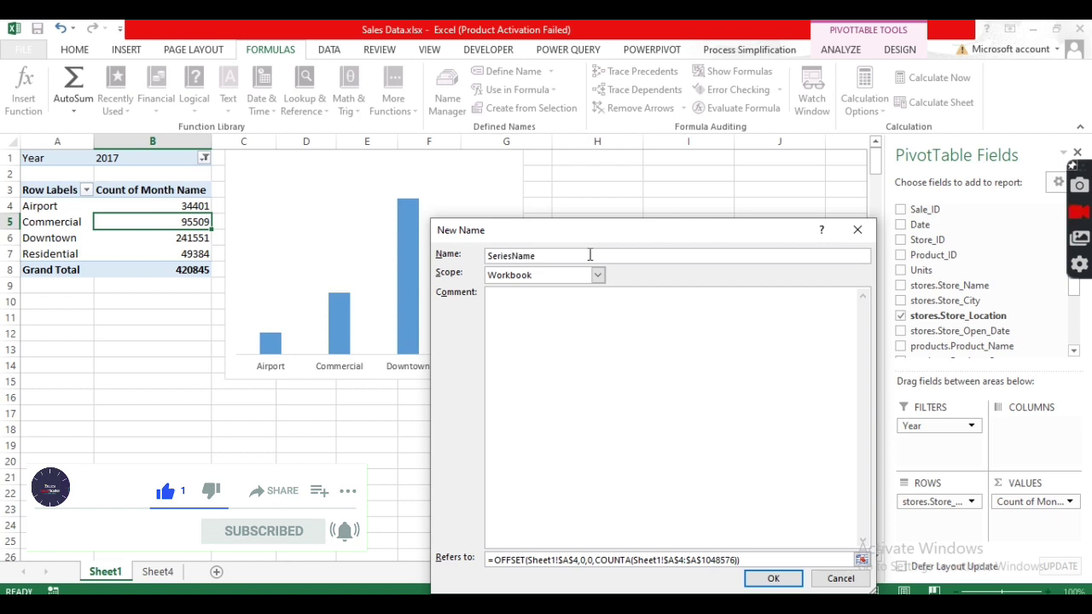
click(773, 580)
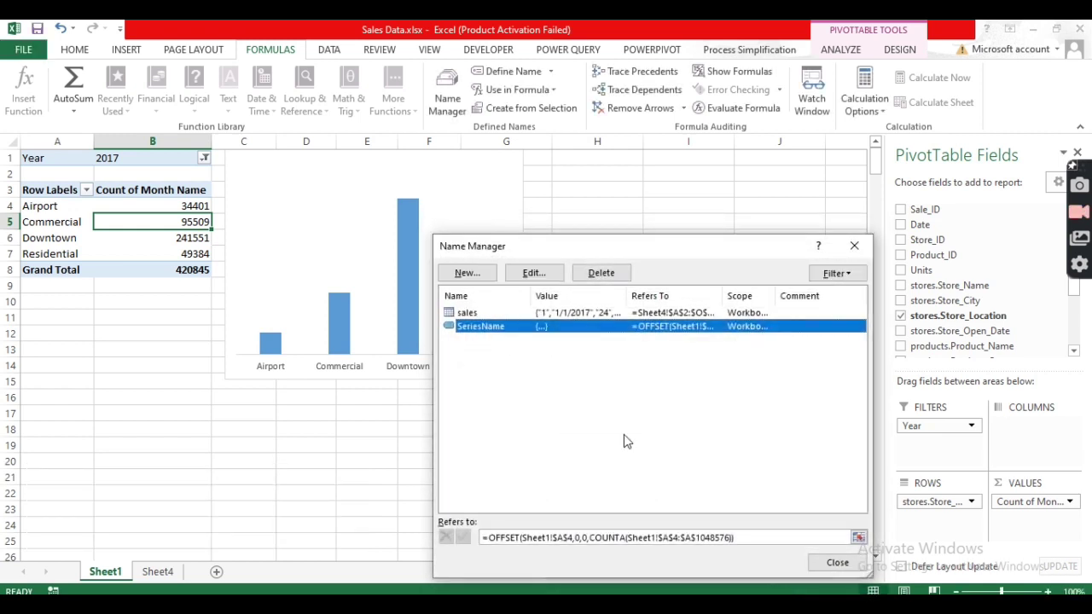
- Start a new name SeriesValue and paste the OFFSET/COUNTA formula into Refers to
click(491, 272)
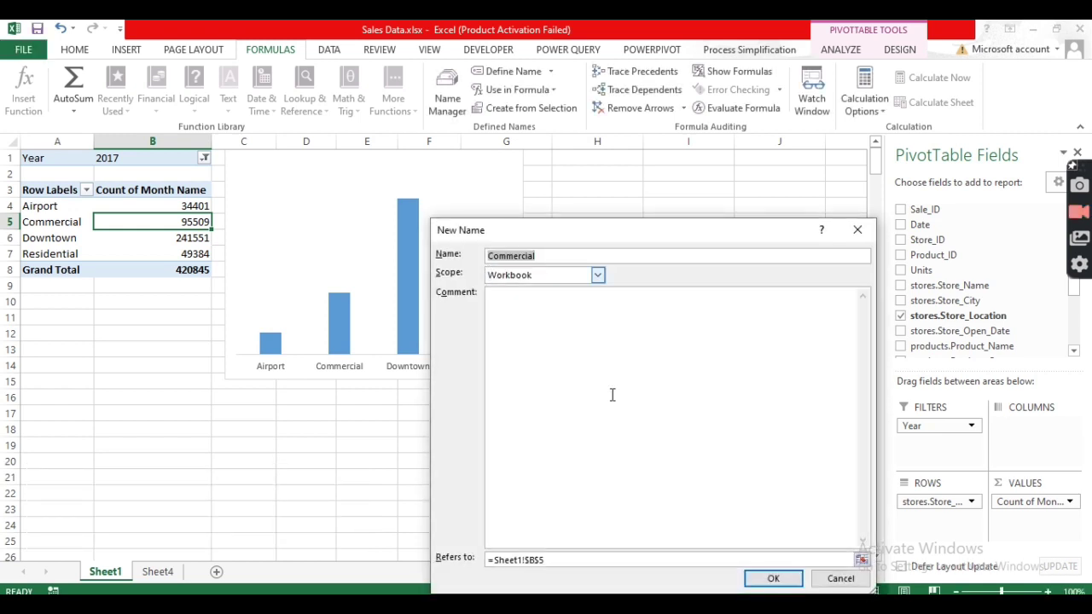
text(S)
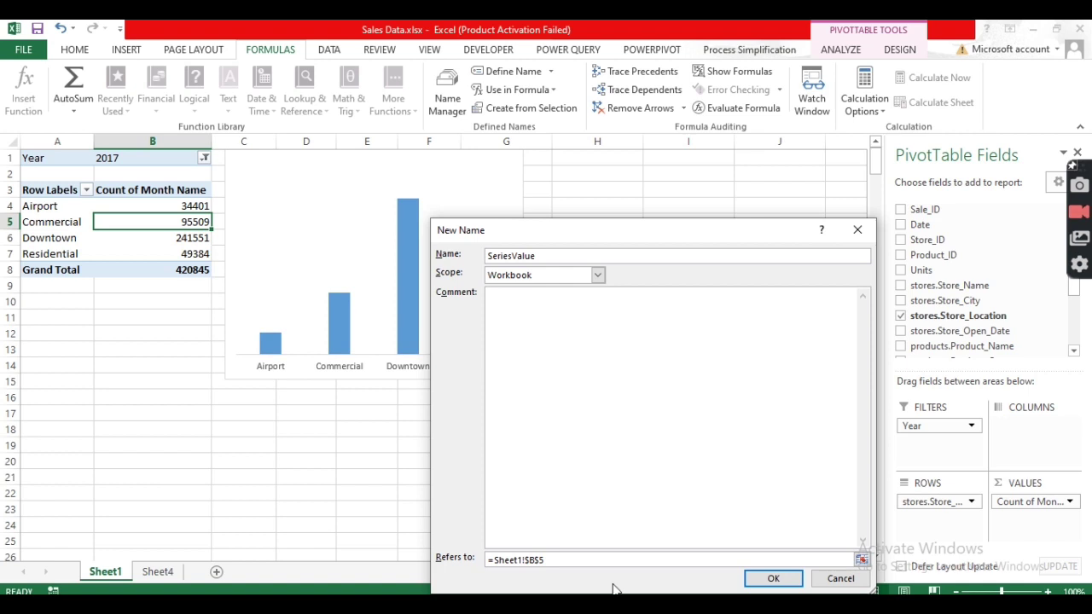
click(605, 560)
key(BackSpace)
key(BackSpace)
key(BackSpace)
key(BackSpace)
key(BackSpace)
key(BackSpace)
key(BackSpace)
key(BackSpace)
key(BackSpace)
key(BackSpace)
key(BackSpace)
key(BackSpace)
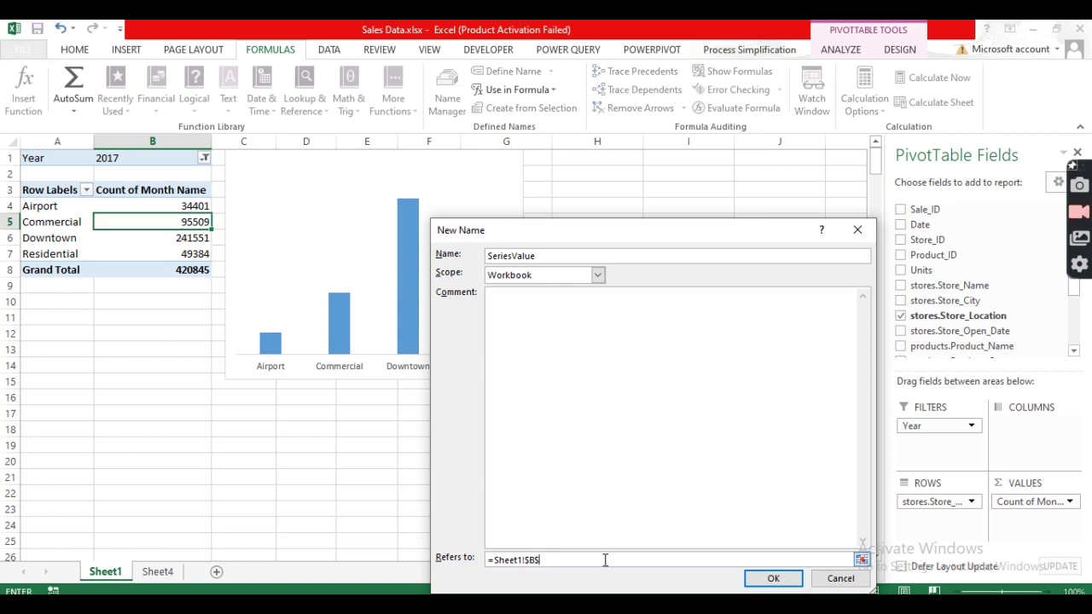
key(ctrl+v)
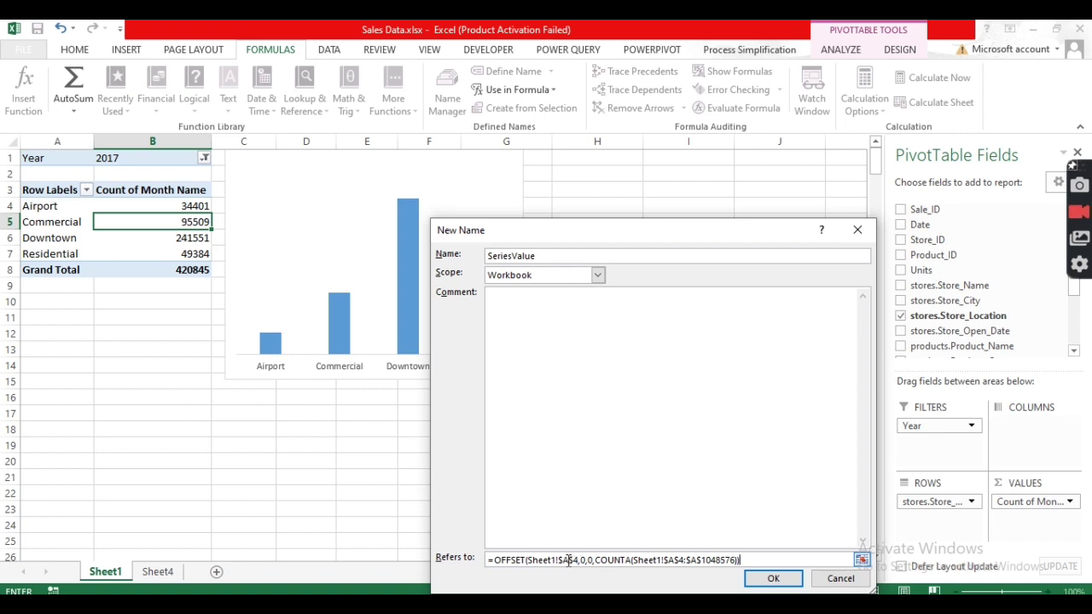
- Change all three column A references to B, giving Sheet1!$B$4 and $B$1048576, and confirm
click(569, 560)
key(BackSpace)
text(B)
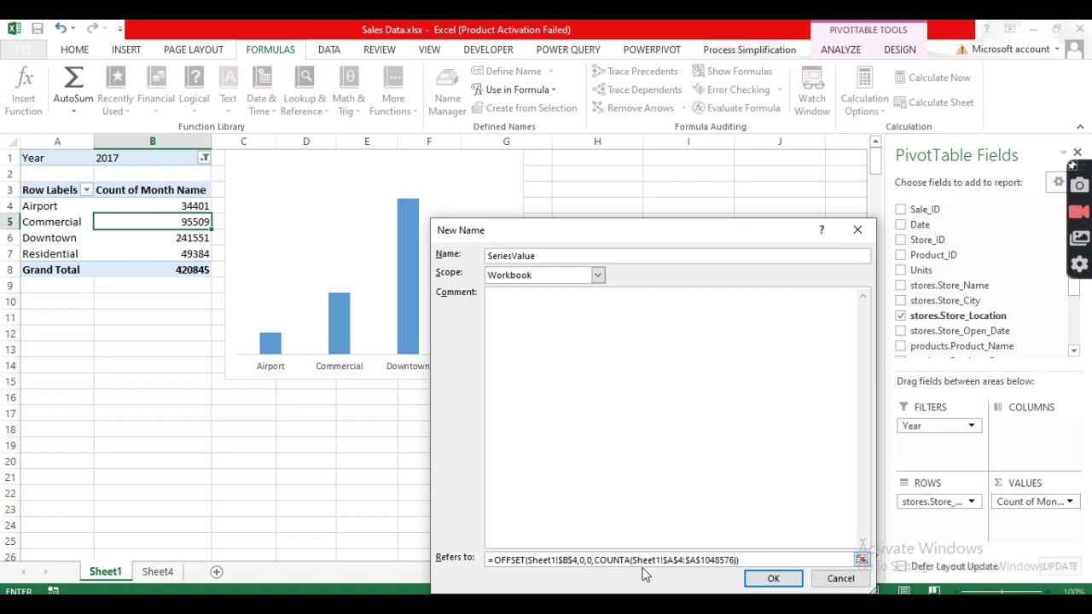
click(677, 560)
key(BackSpace)
text(B)
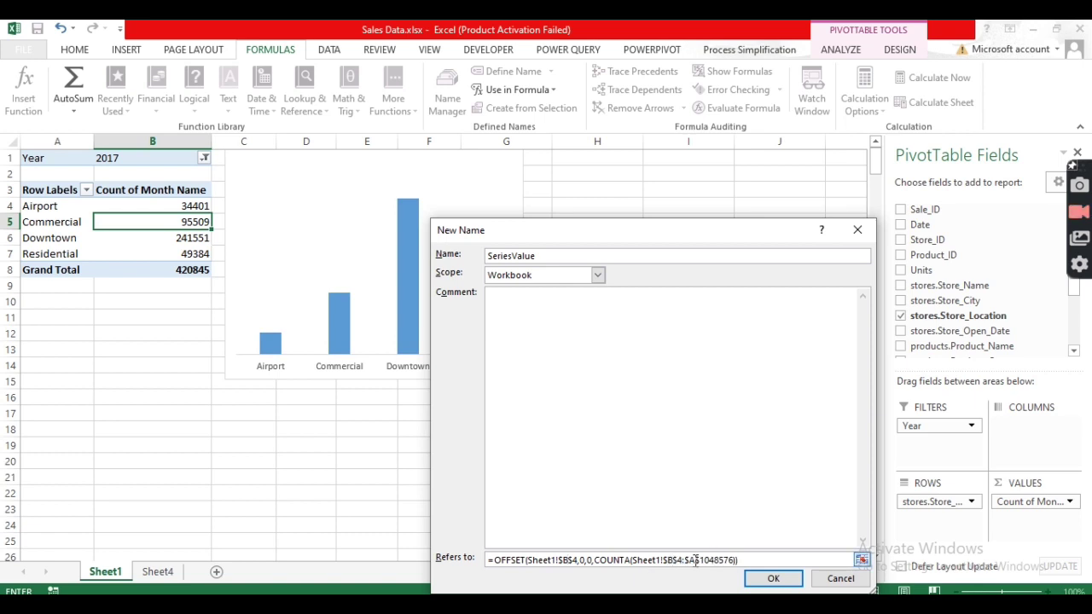
click(695, 560)
key(BackSpace)
text(B)
click(774, 580)
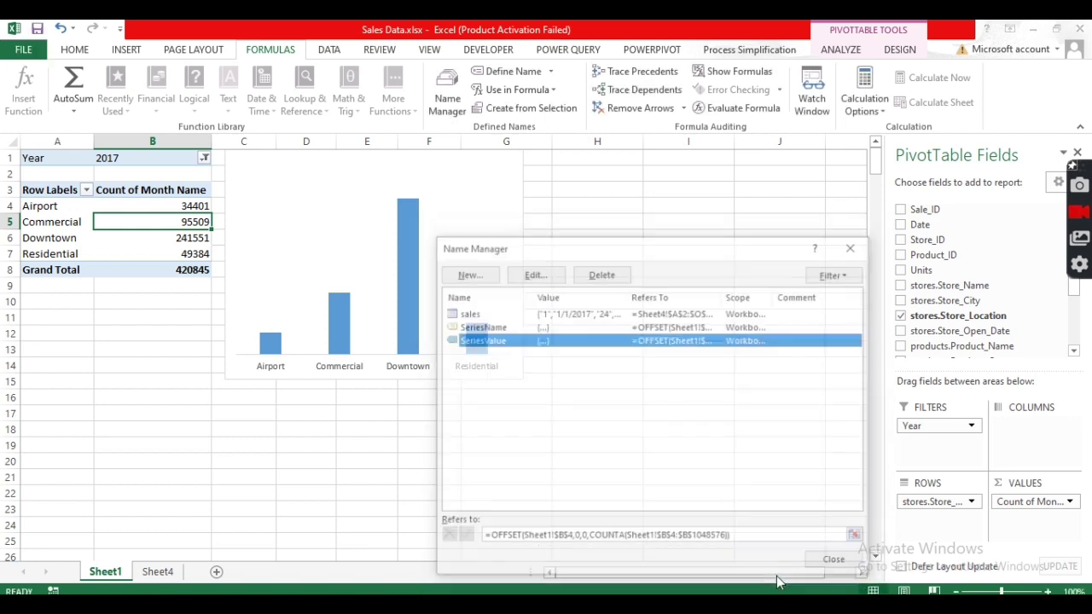
- Close the Name Manager, then briefly select and deselect the existing pivot chart
click(838, 563)
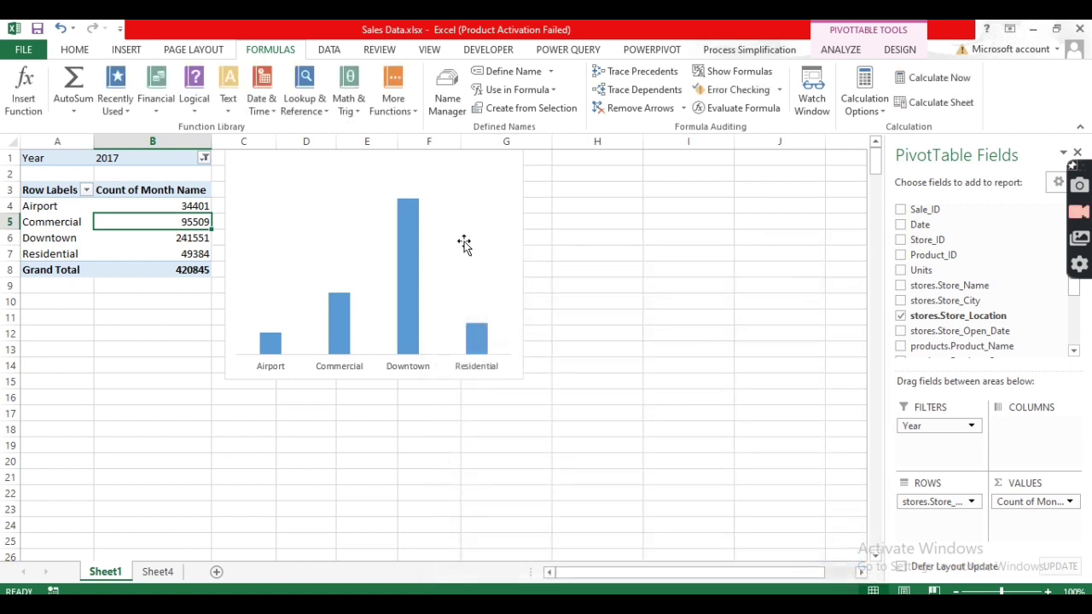
click(443, 229)
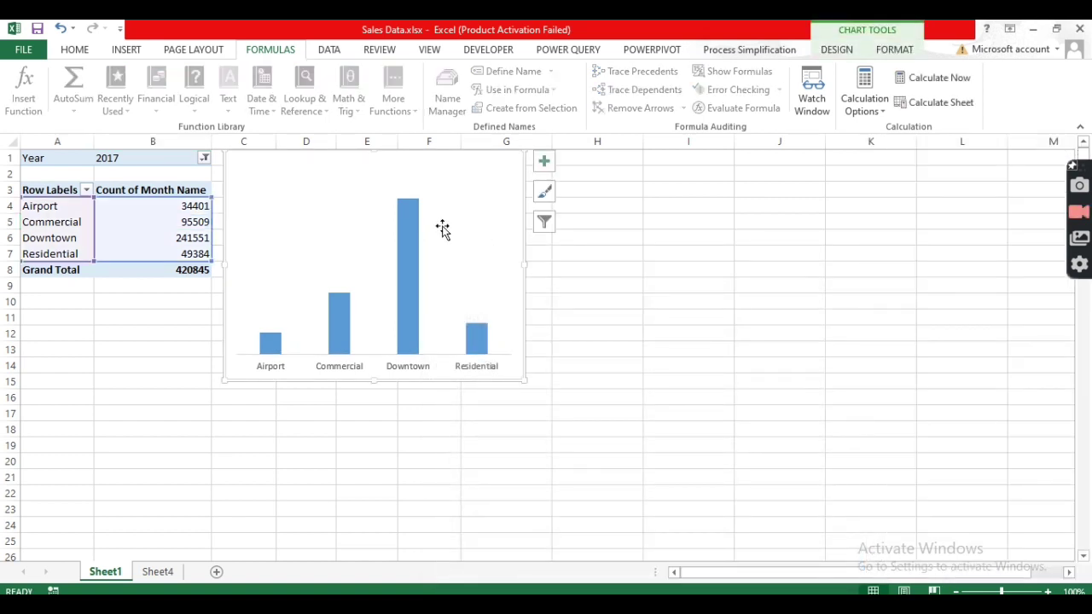
key(Escape)
- Set the pivot table's Grand Totals to Off for Rows and Columns via the Design tab
click(164, 205)
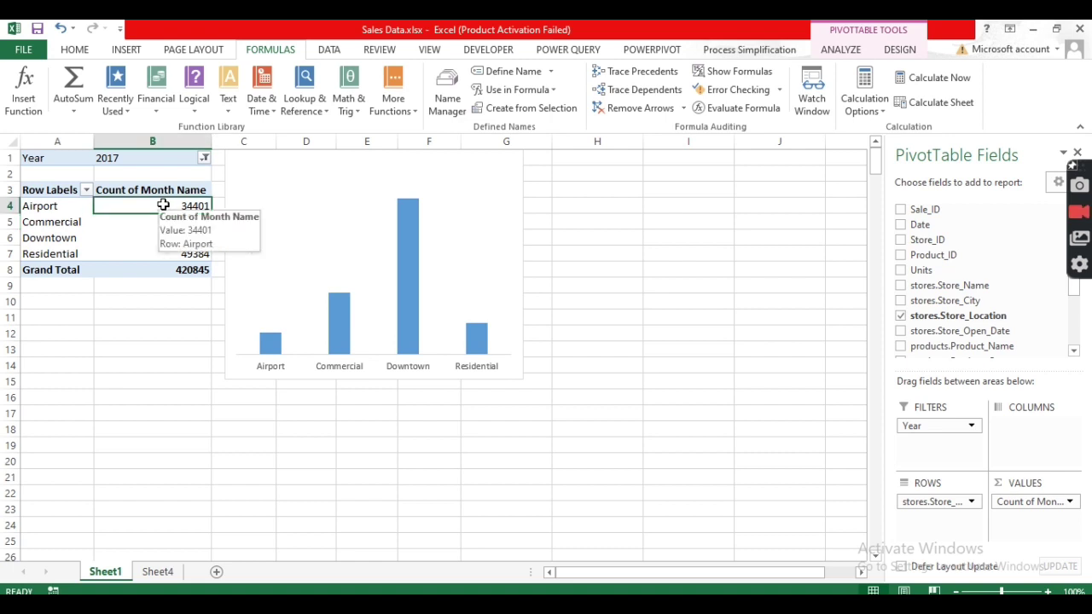
click(838, 51)
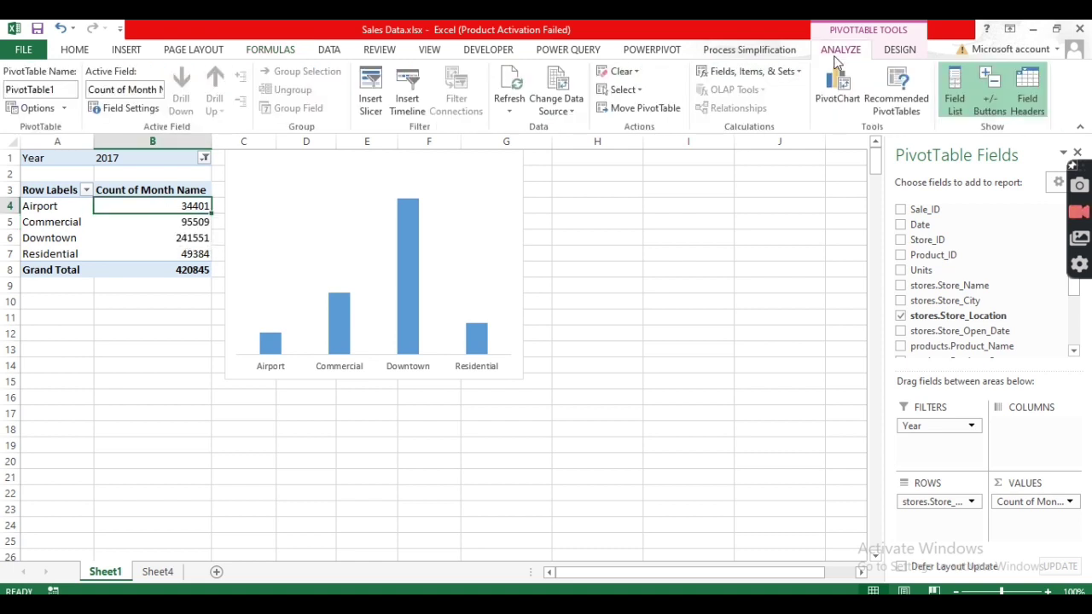
click(901, 51)
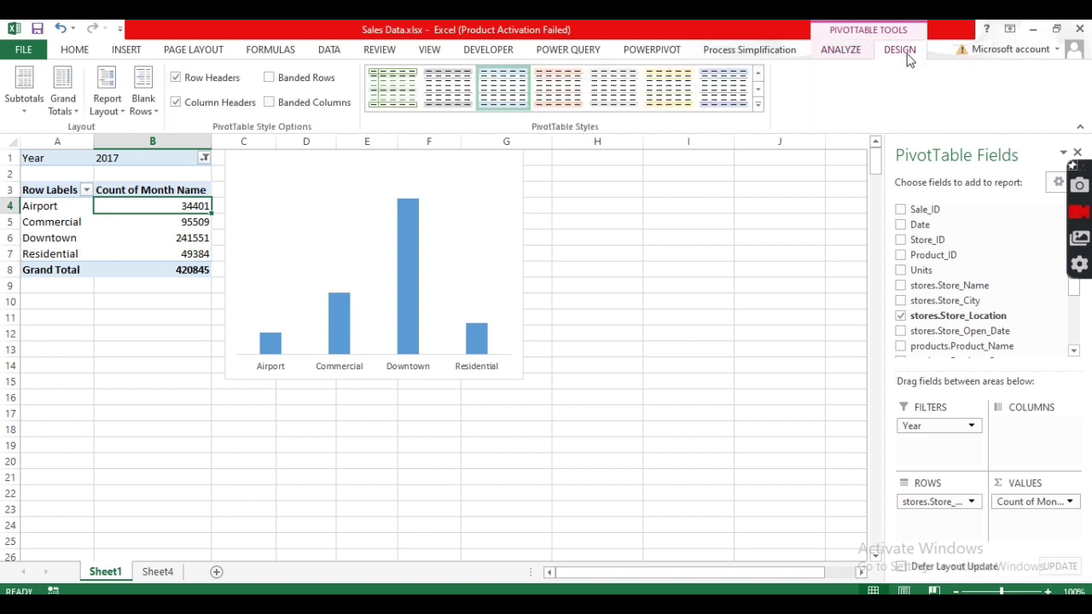
click(123, 119)
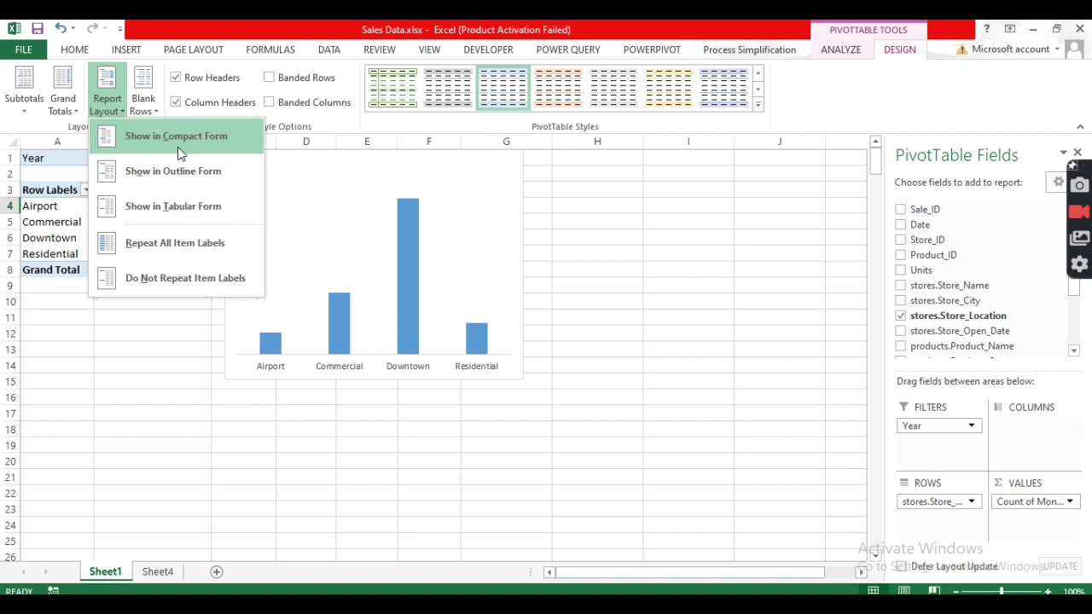
click(78, 101)
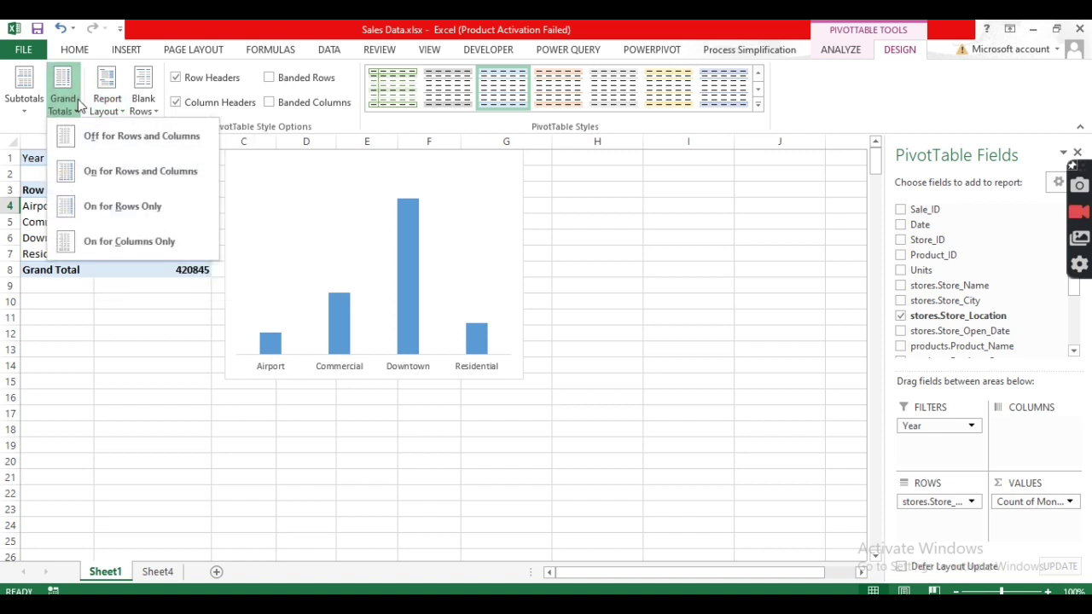
click(111, 137)
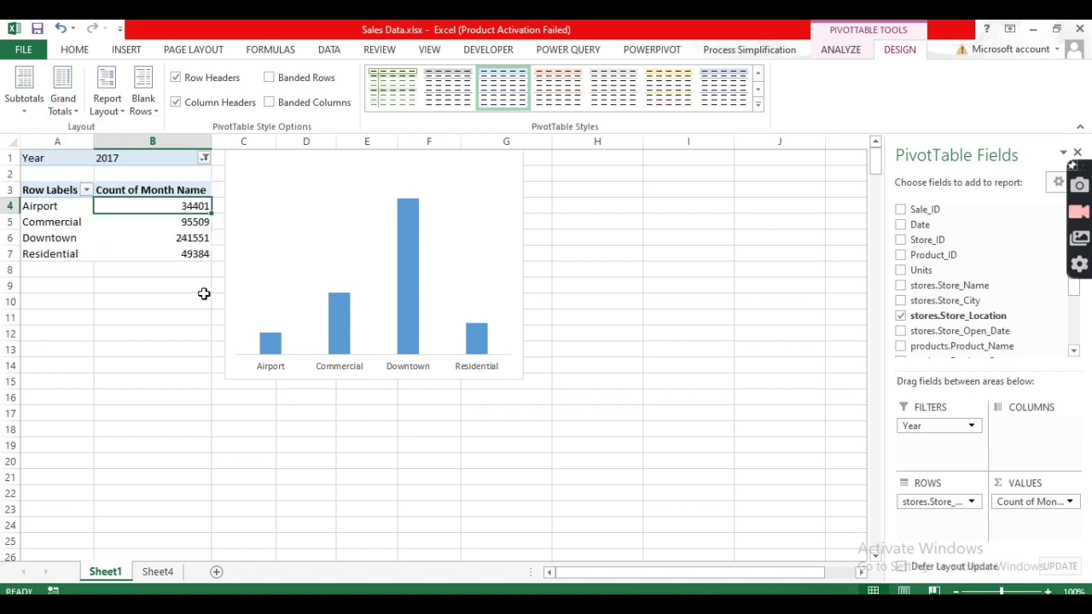
click(485, 216)
- From empty cell I11, insert a 2-D Clustered Bar chart on Sheet1
click(446, 156)
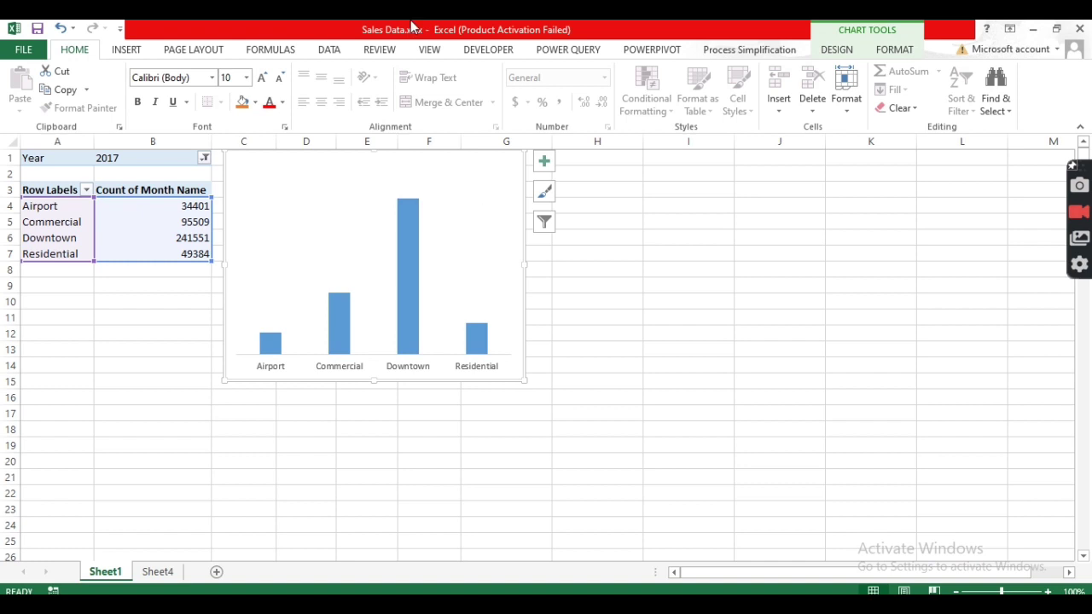
click(132, 51)
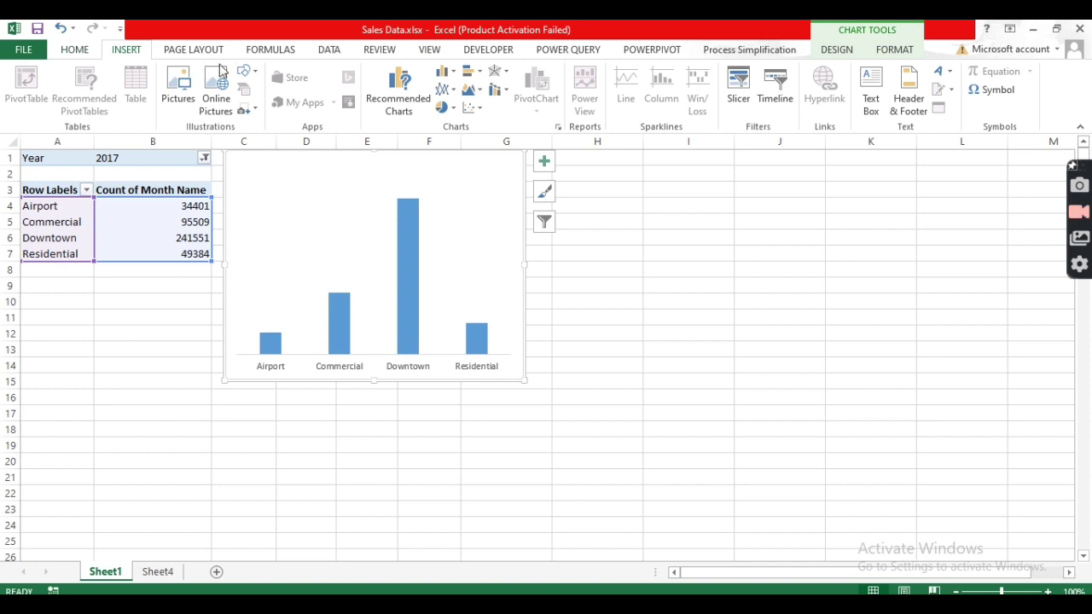
click(469, 77)
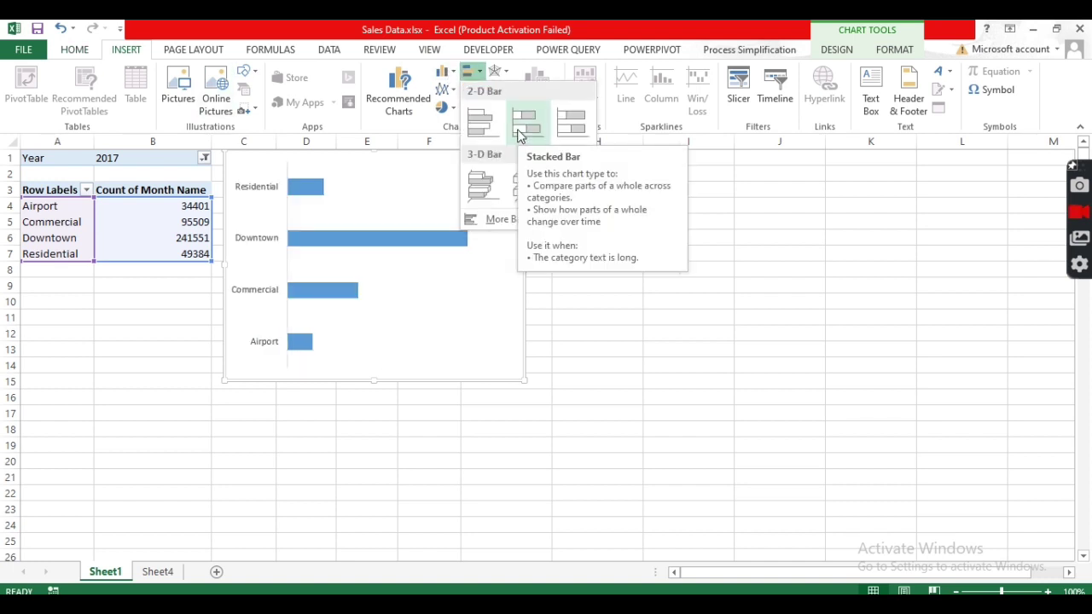
click(682, 314)
click(683, 313)
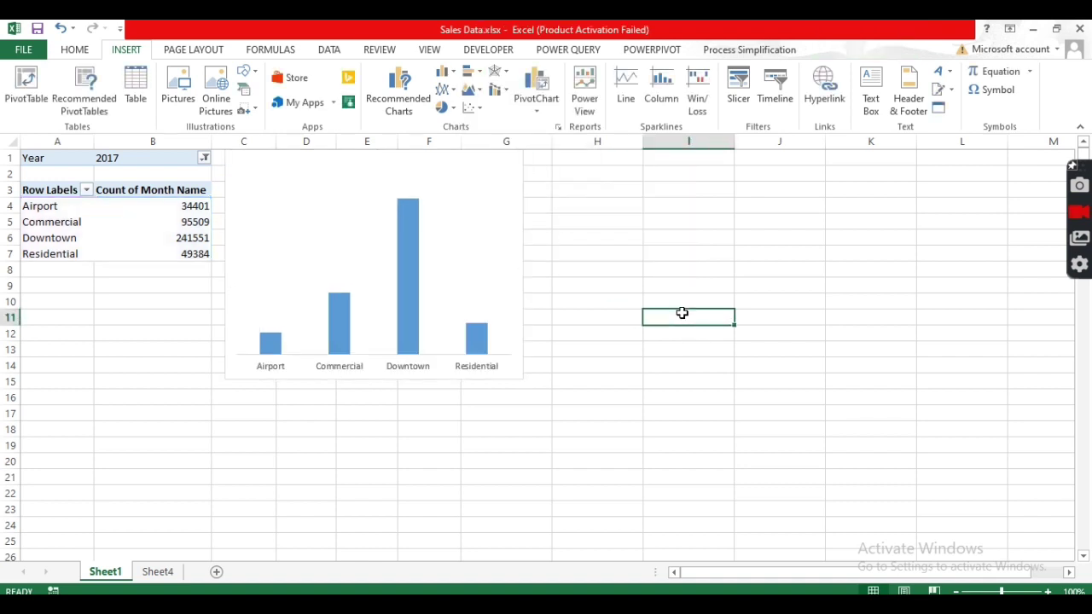
click(475, 79)
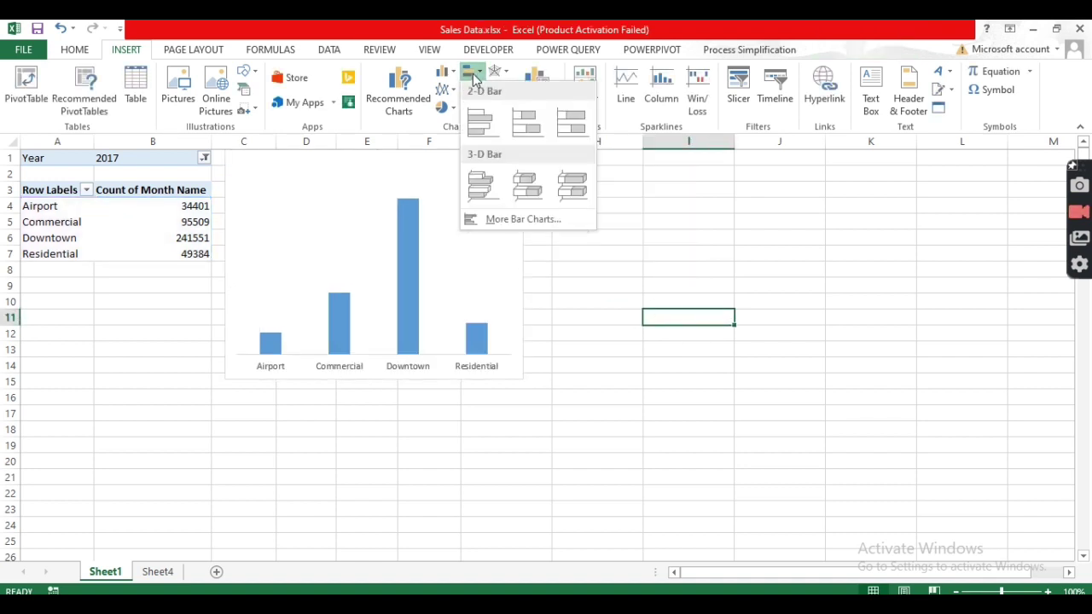
click(483, 120)
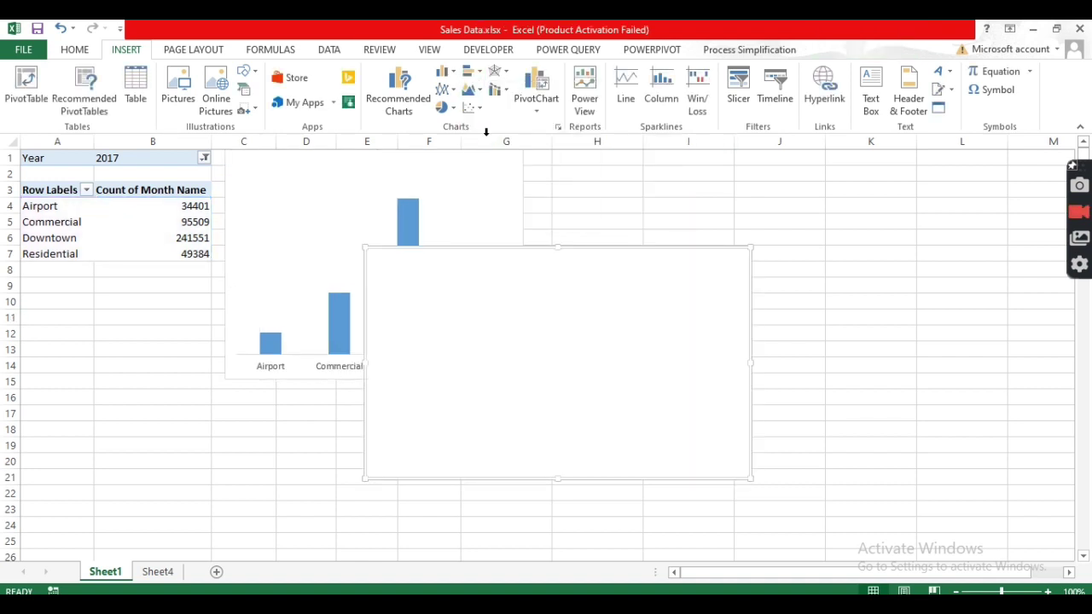
- Add a new series to the bar chart, picking SeriesValue from the F3 name list
right_click(555, 371)
click(621, 202)
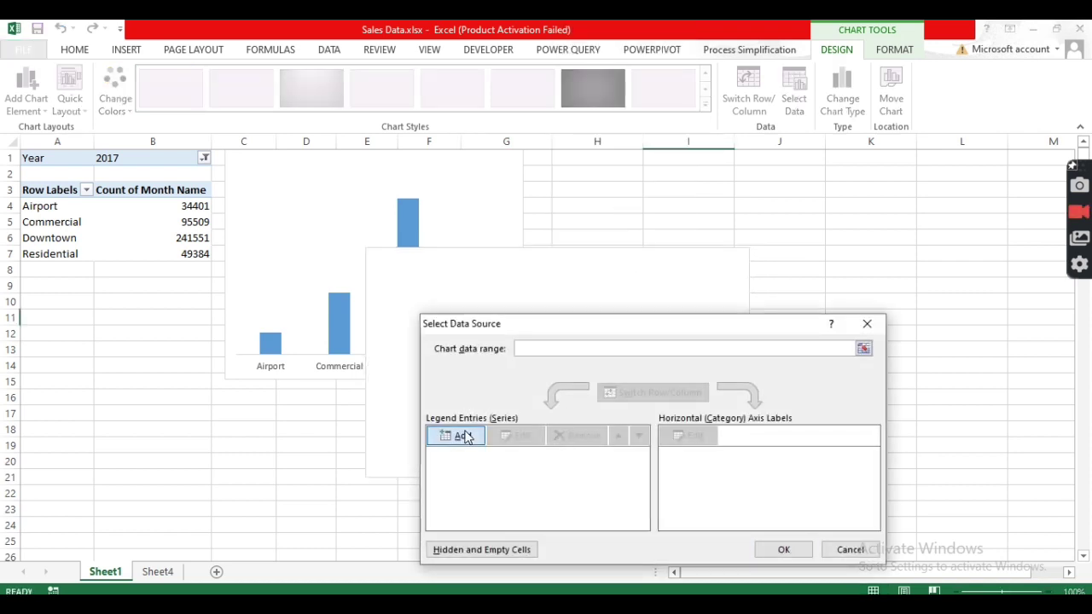
click(462, 436)
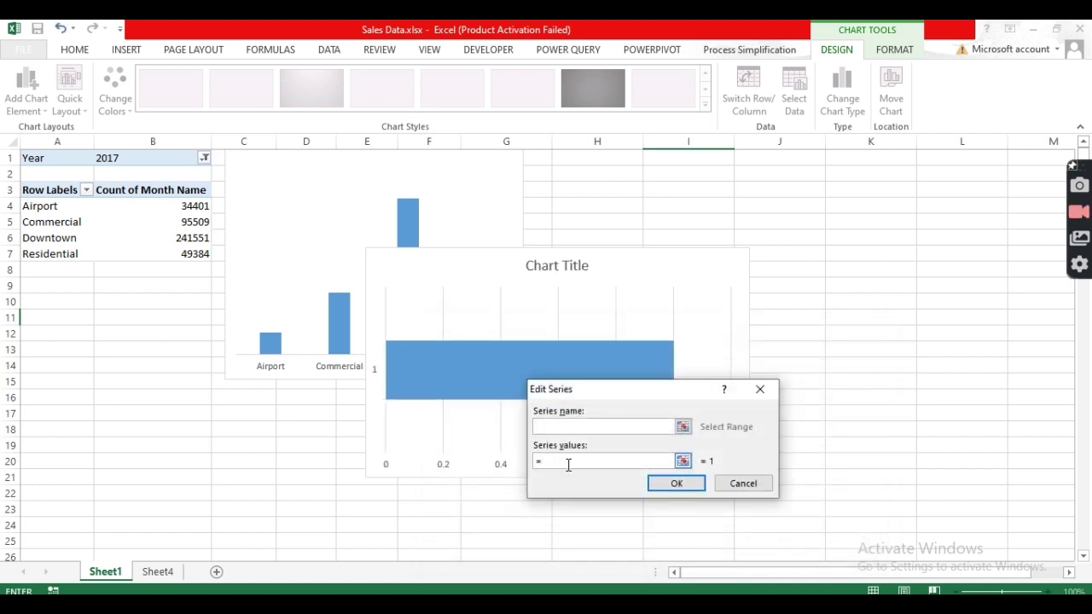
key(F3)
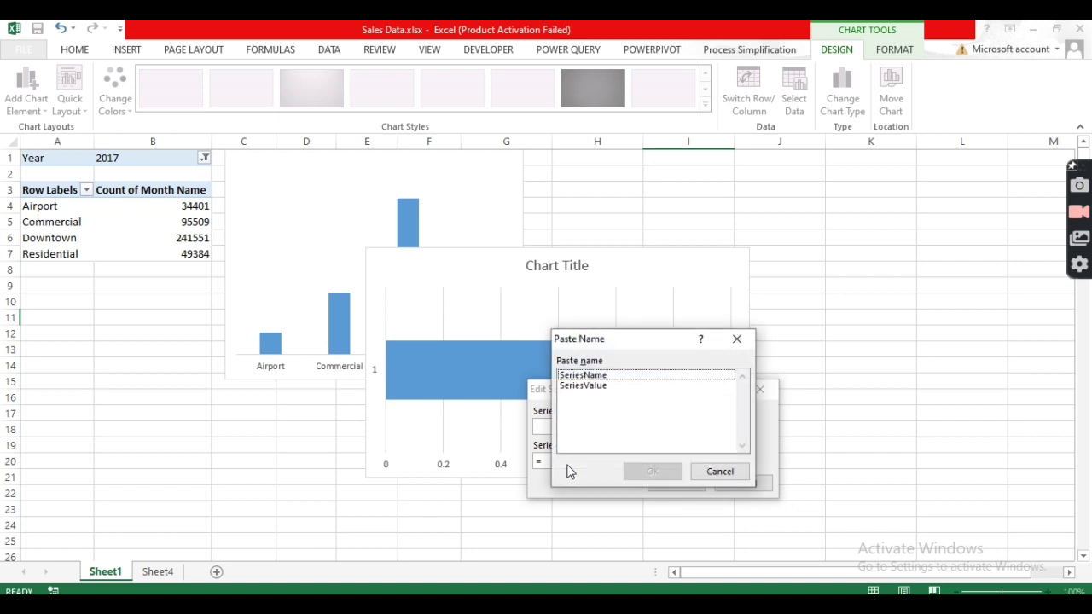
click(587, 387)
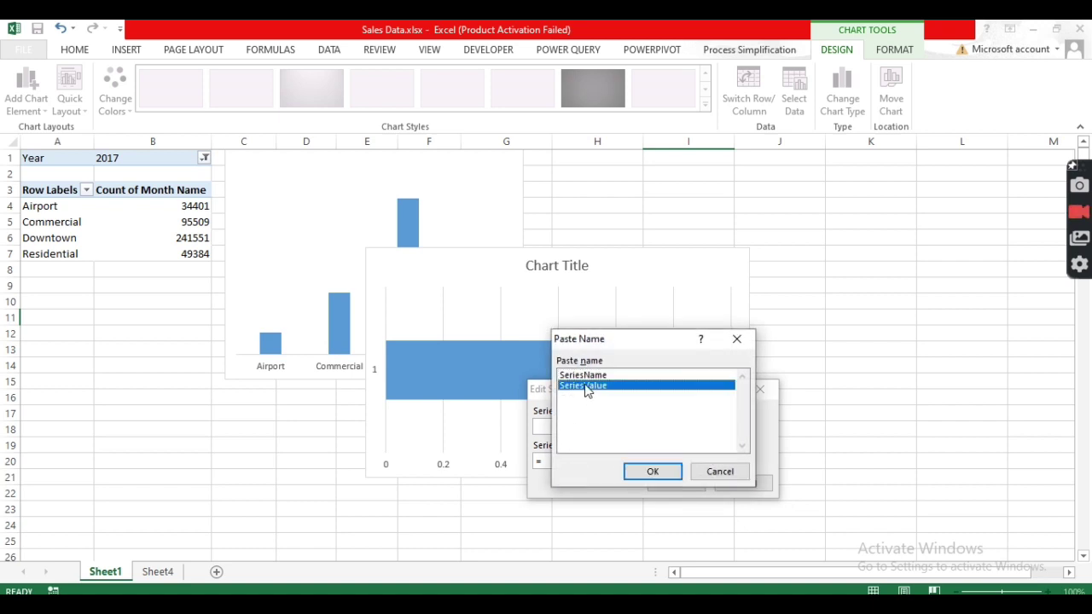
click(674, 478)
click(676, 484)
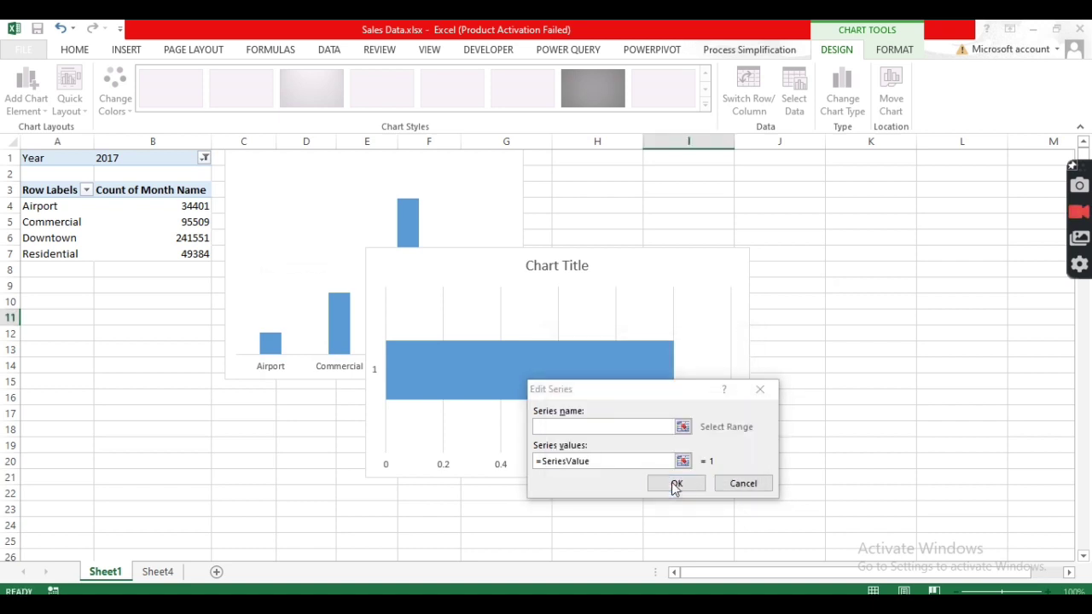
click(516, 384)
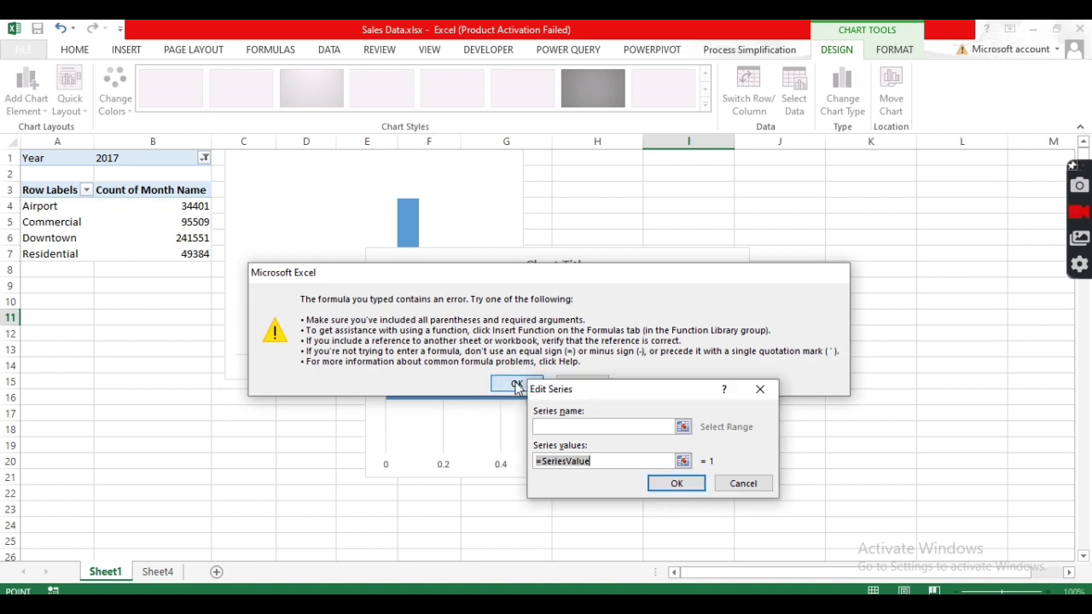
- Correct the series values to =Sheet1!SeriesValue and confirm
click(541, 460)
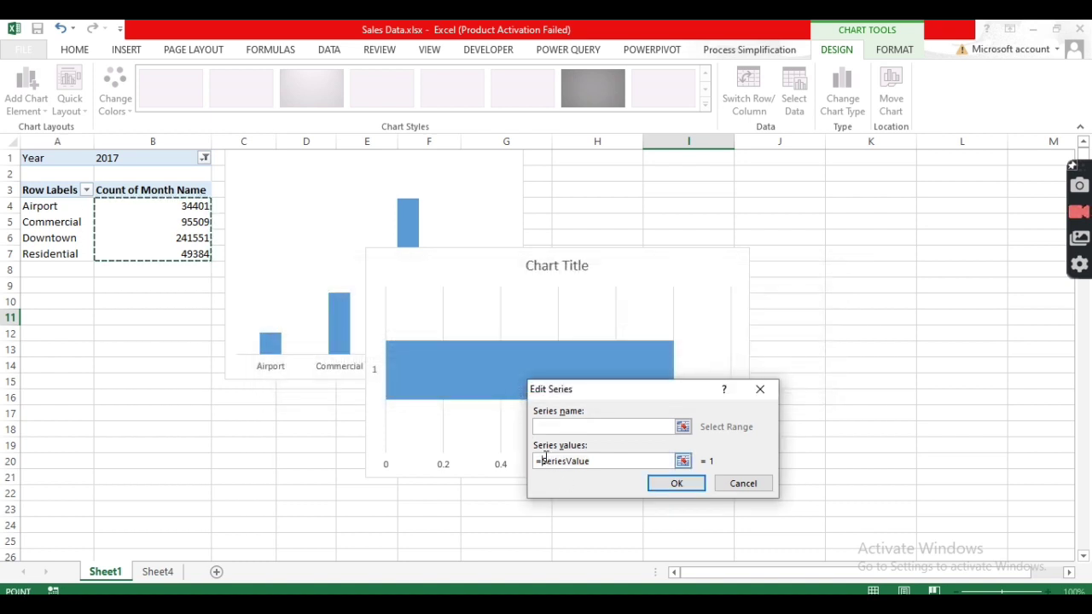
text(')
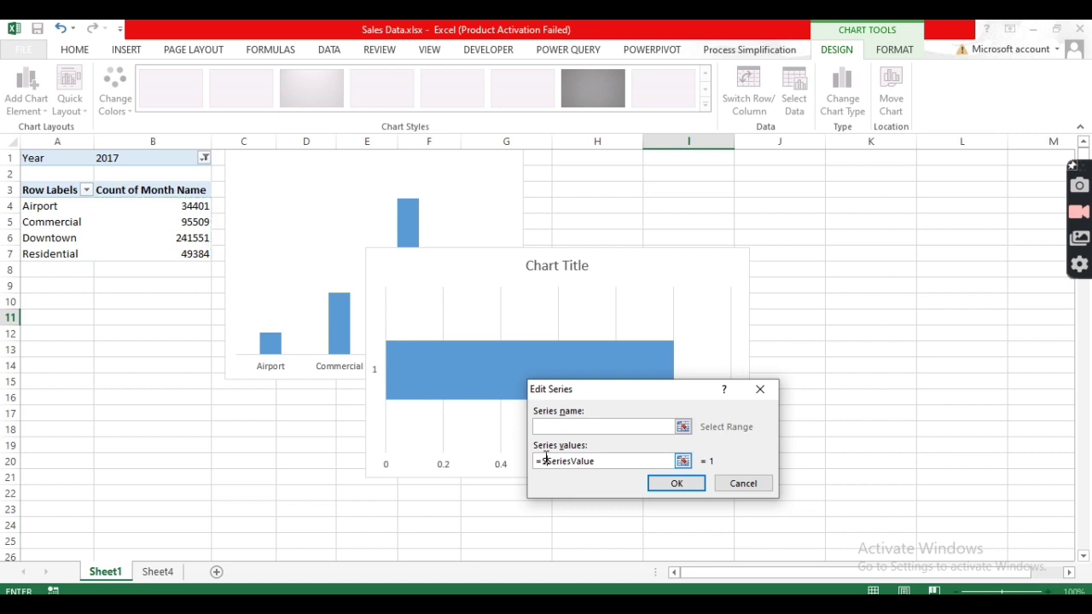
key(BackSpace)
click(249, 542)
key(BackSpace)
key(BackSpace)
key(BackSpace)
key(BackSpace)
key(BackSpace)
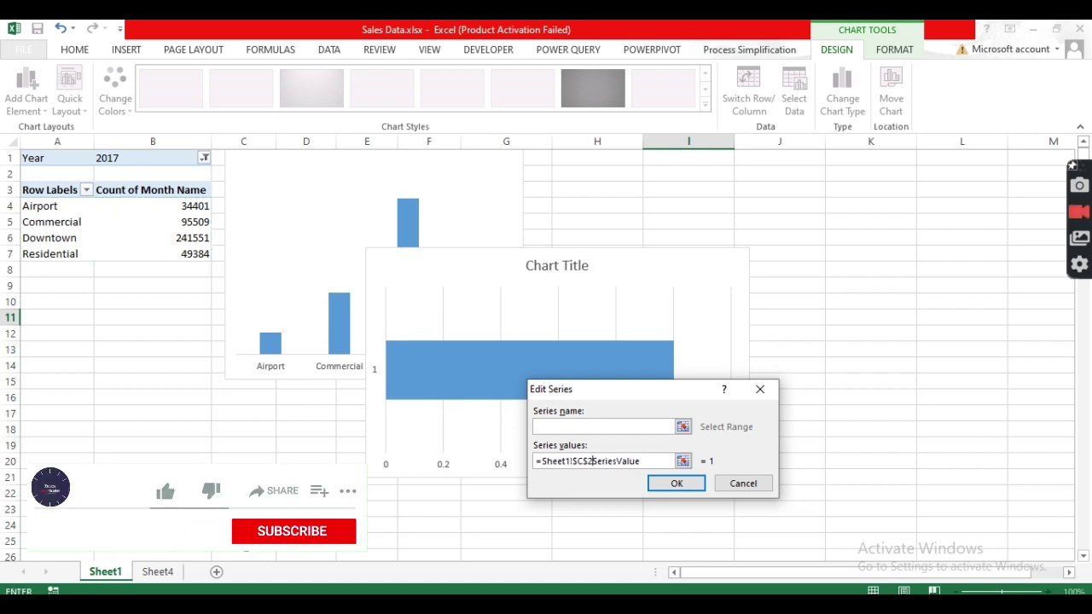
key(BackSpace)
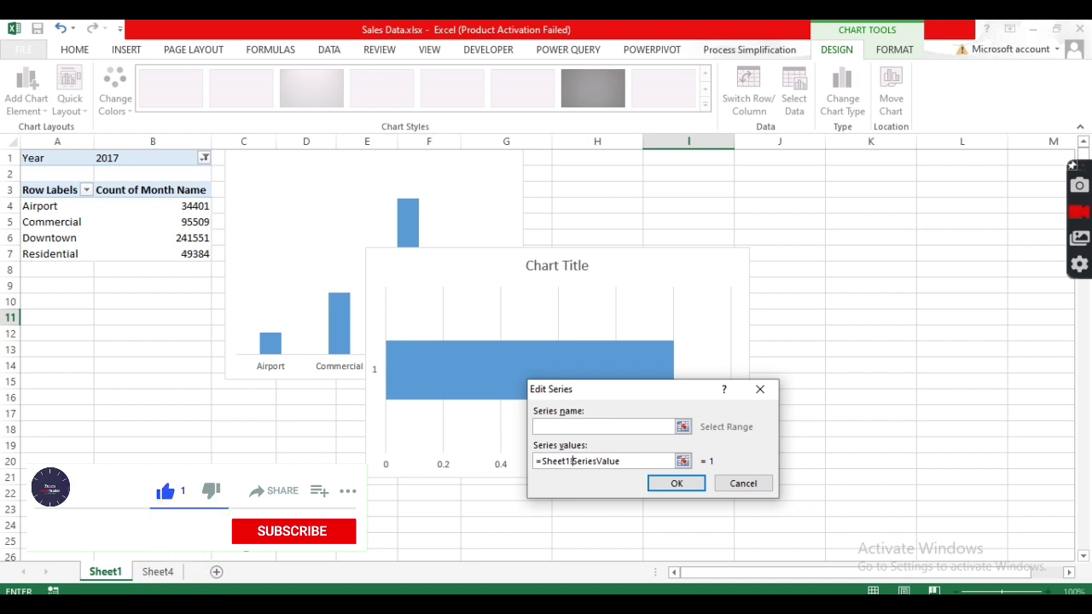
click(674, 484)
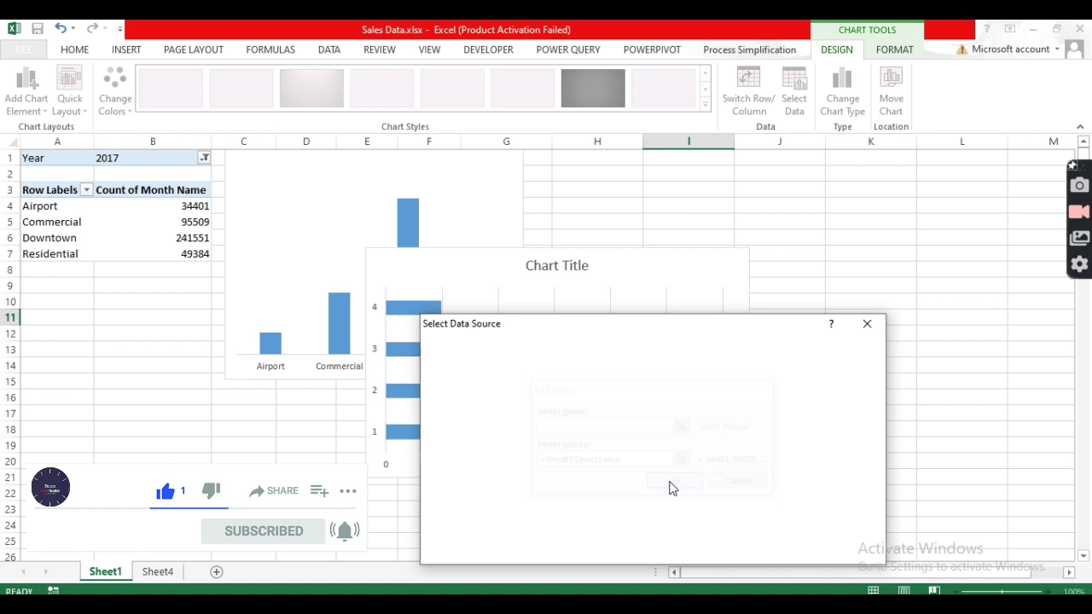
- Set the category axis labels to Sheet1!SeriesName and apply the new data source
click(677, 442)
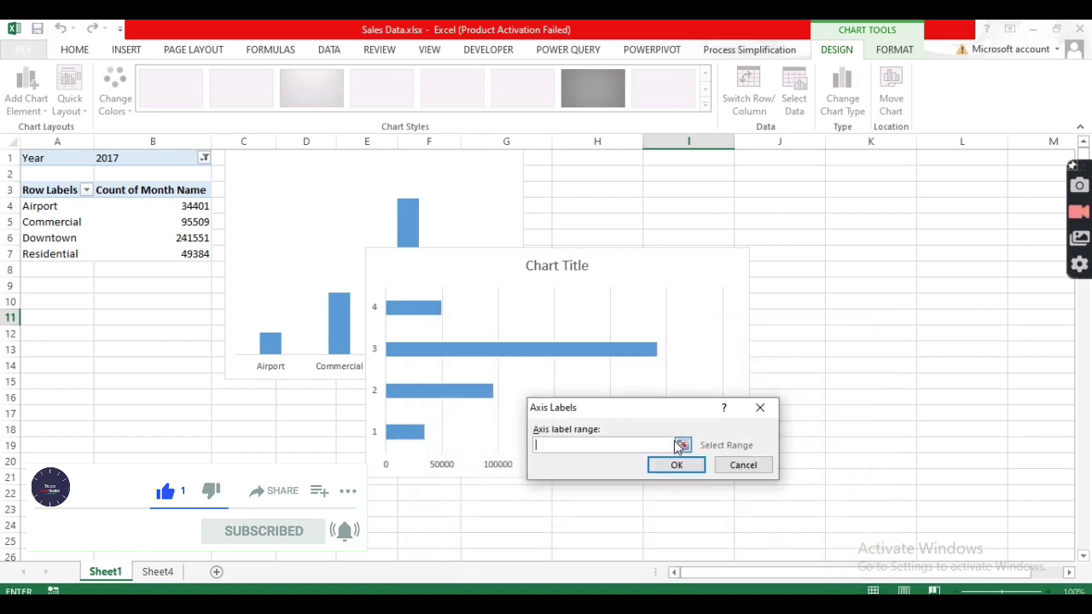
click(307, 541)
key(BackSpace)
key(BackSpace)
key(BackSpace)
key(BackSpace)
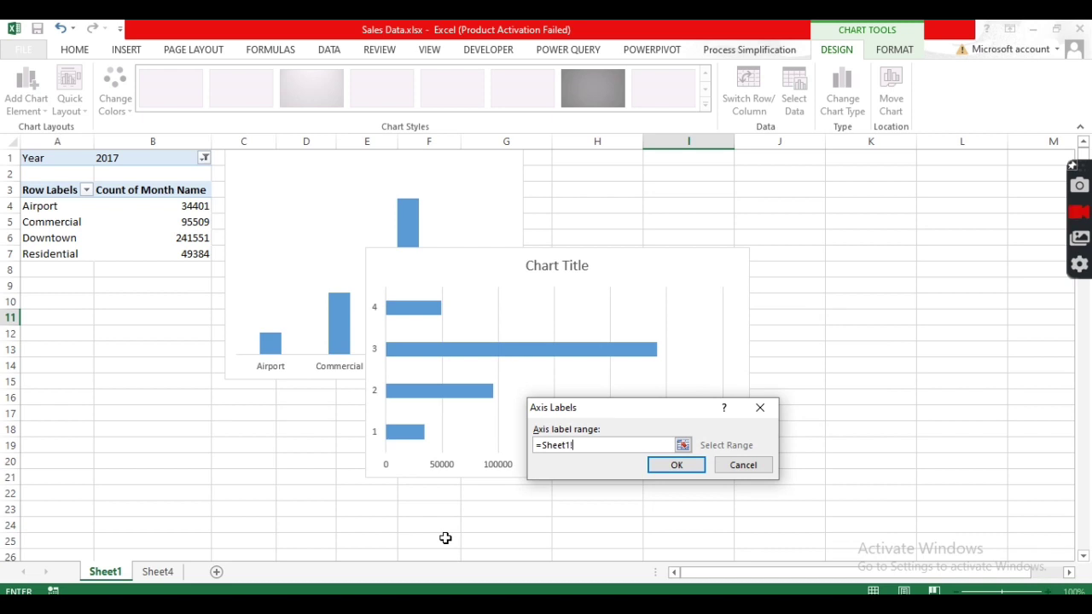
key(F3)
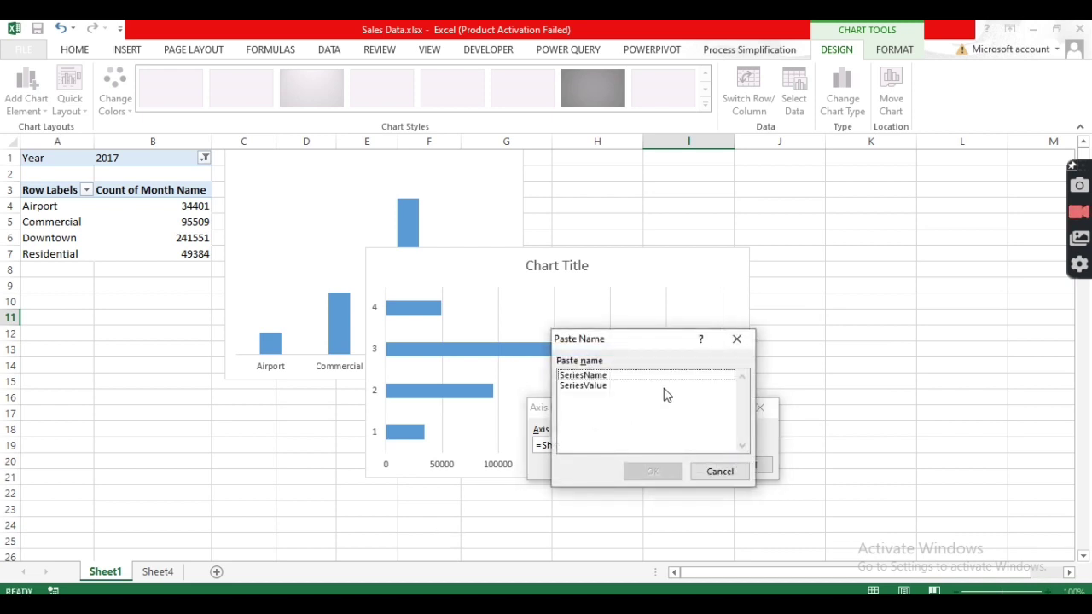
click(640, 376)
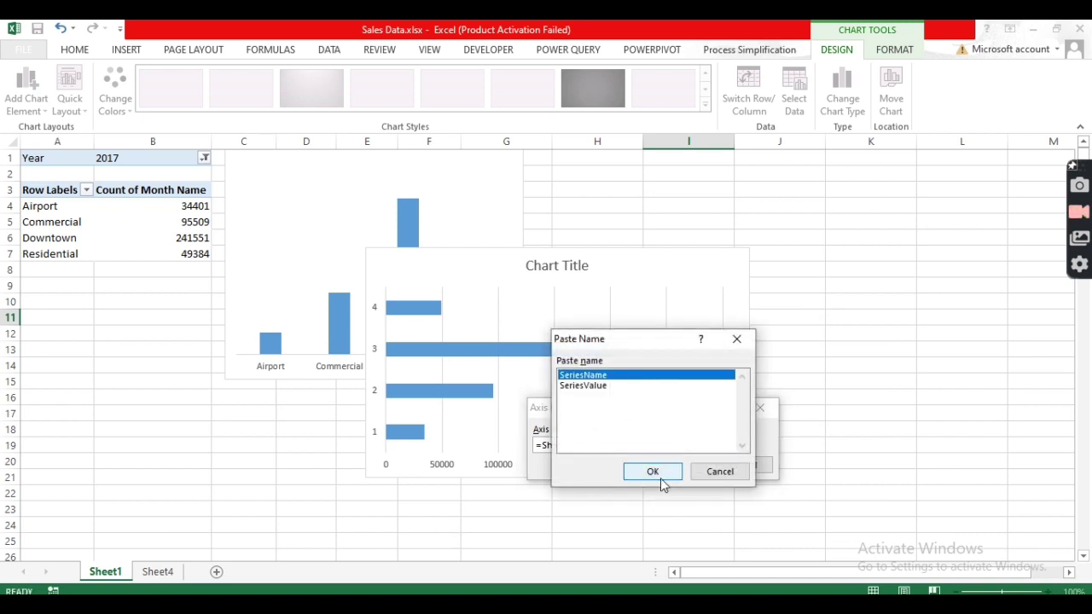
click(653, 472)
click(700, 465)
click(783, 530)
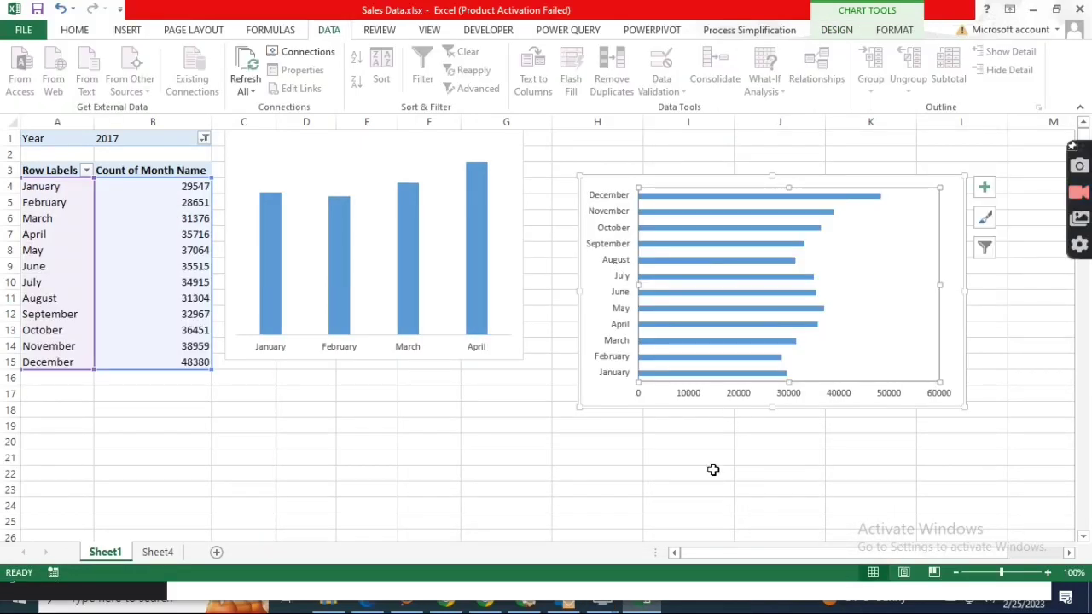
- Check the column chart's source range and show the PivotTable Fields pane from cell B15
key(Escape)
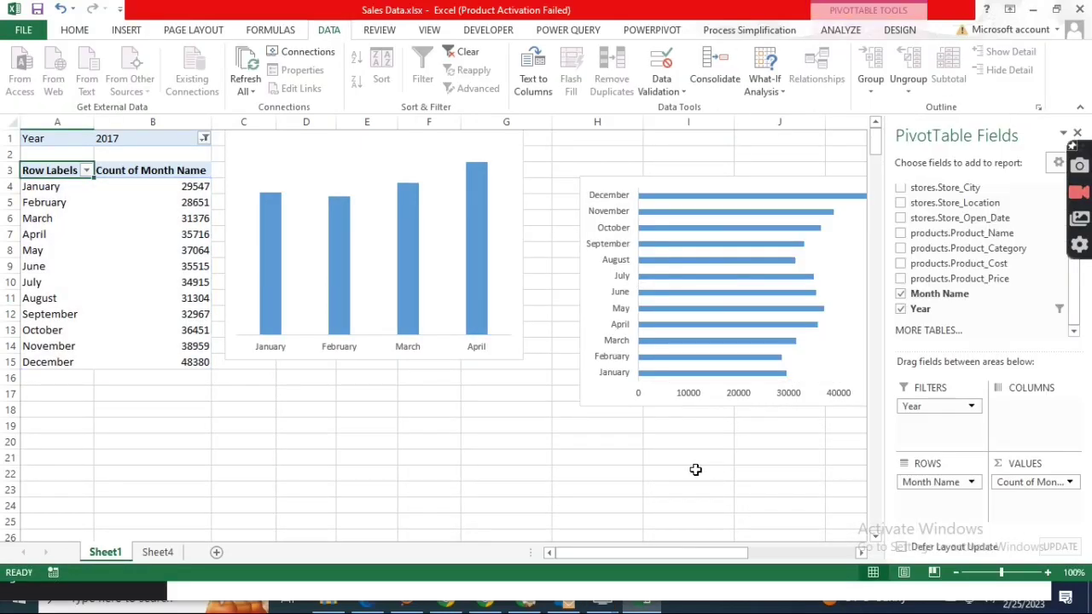
click(510, 355)
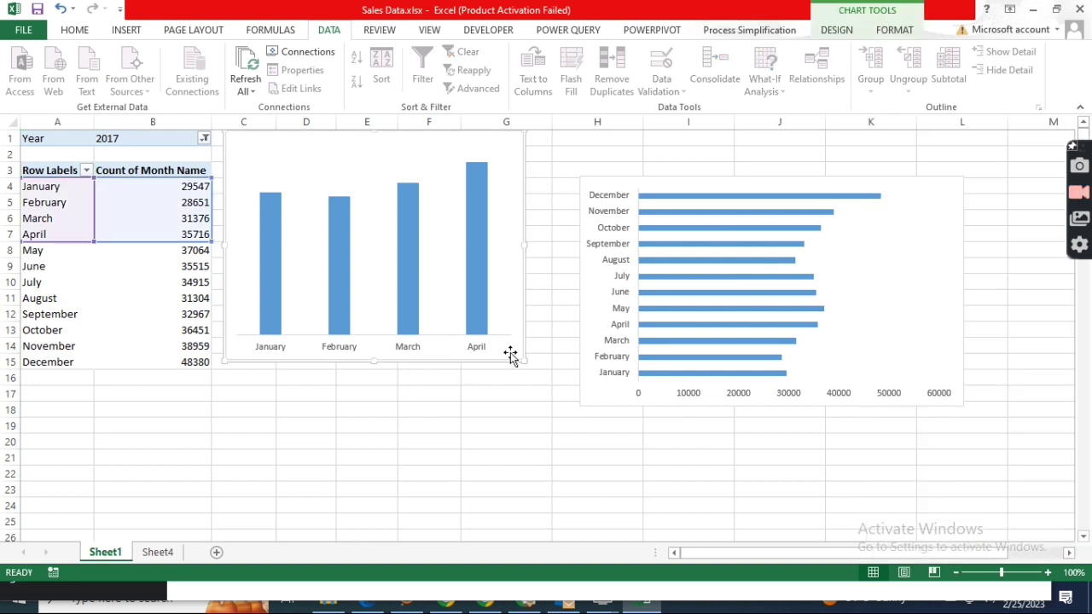
click(538, 408)
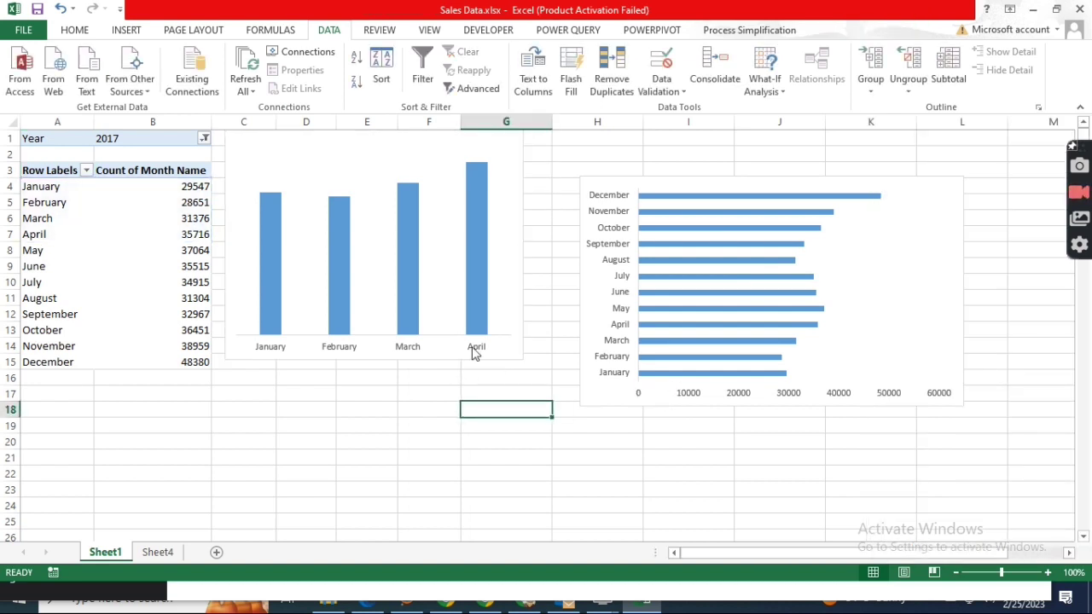
click(645, 421)
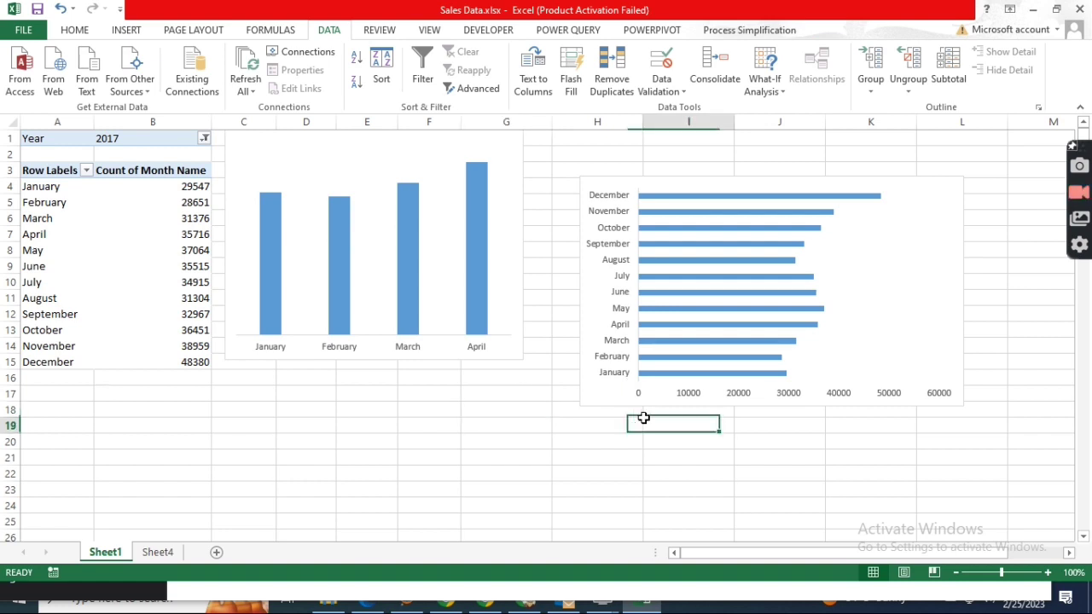
click(524, 280)
click(609, 405)
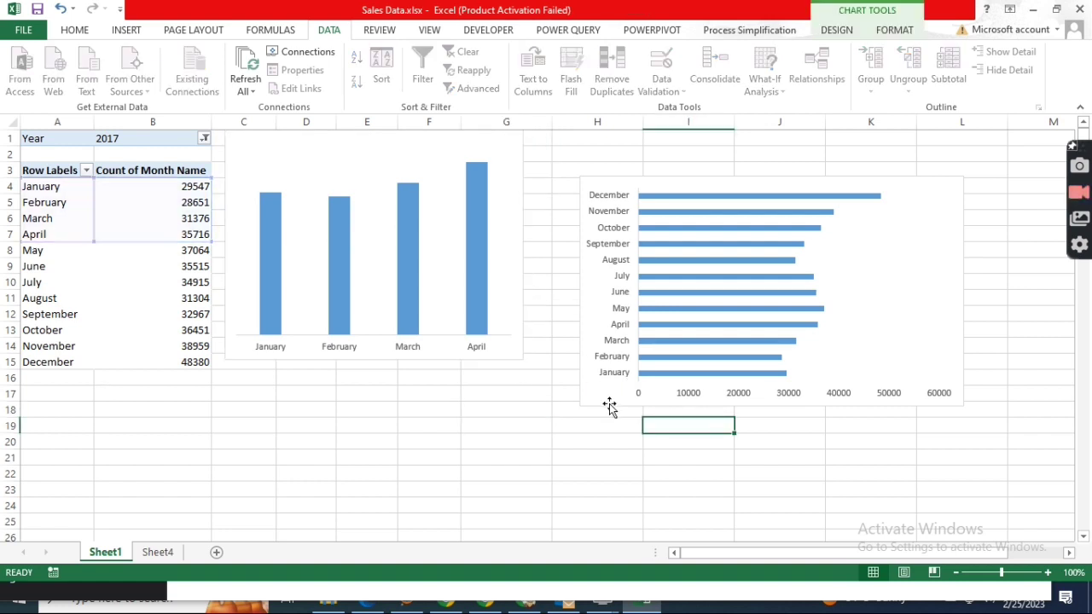
click(131, 361)
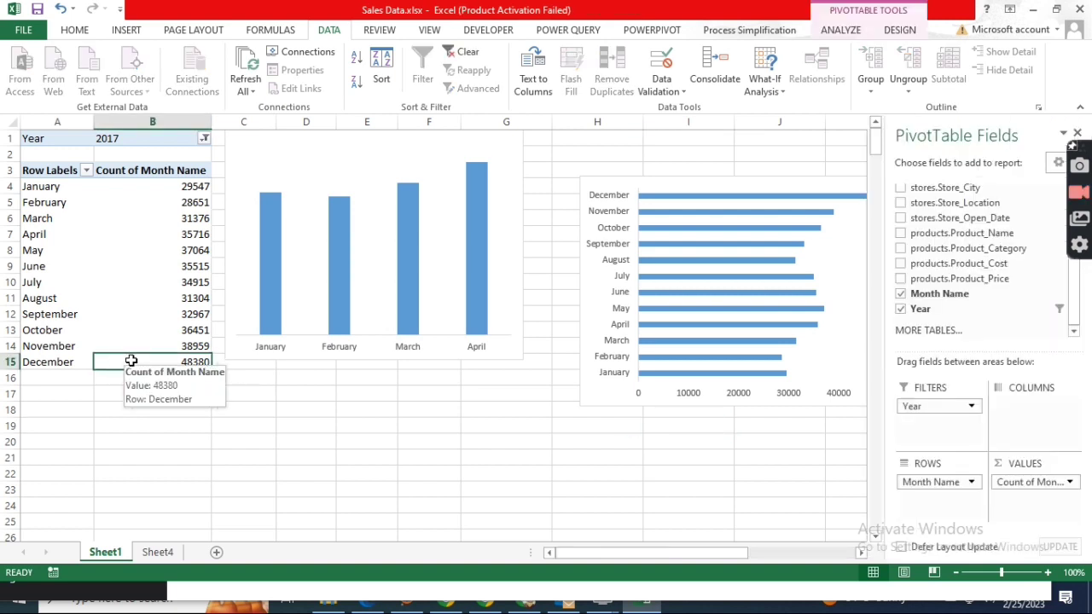
click(276, 234)
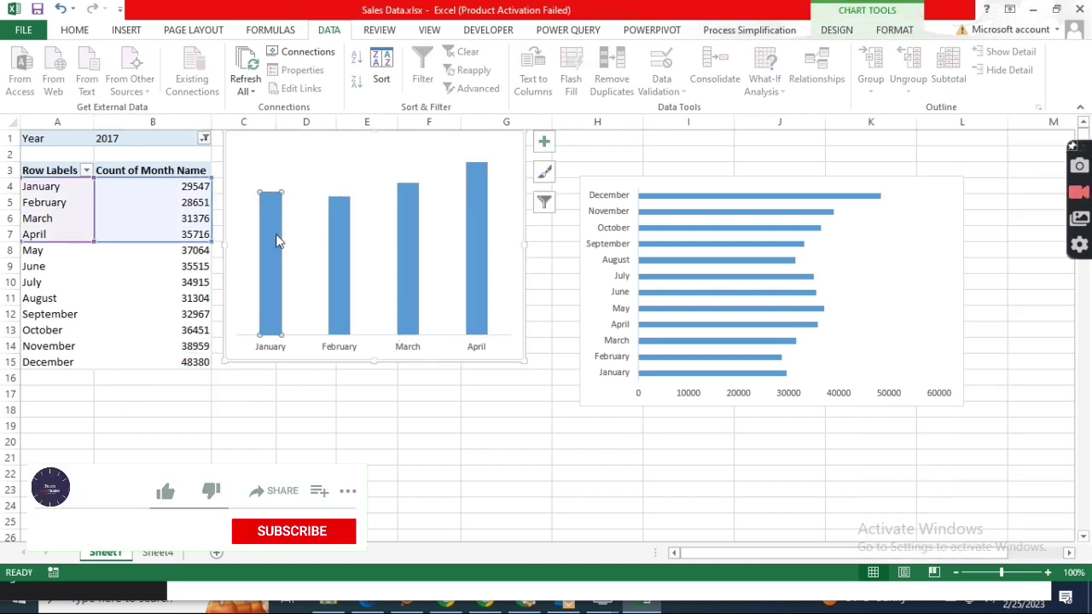
key(Escape)
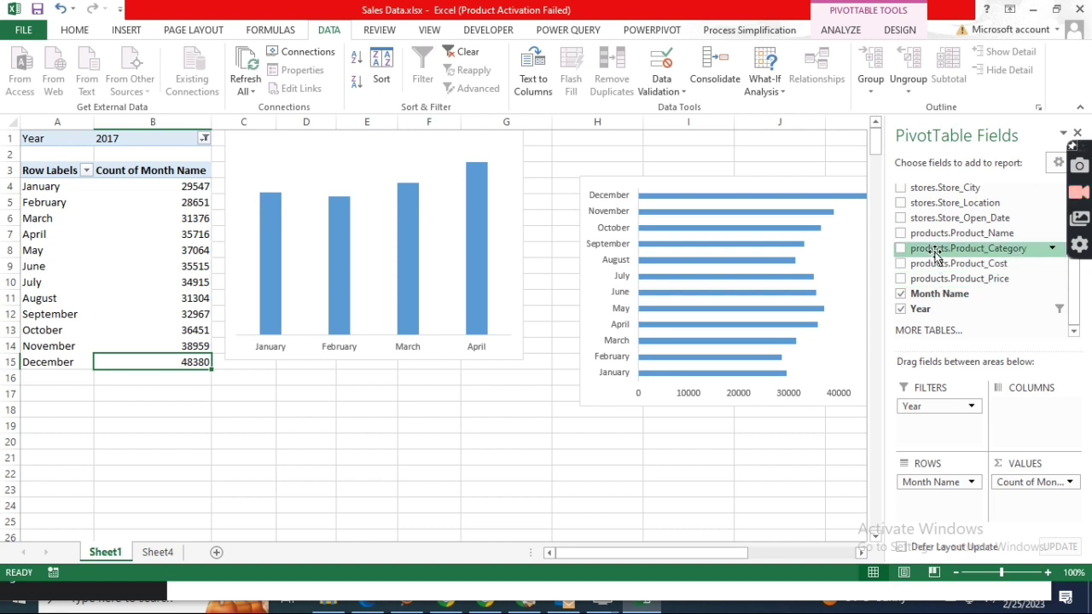
- Replace Month Name with products.Product_Category in the pivot rows and select the bar chart
drag(936, 253, 918, 480)
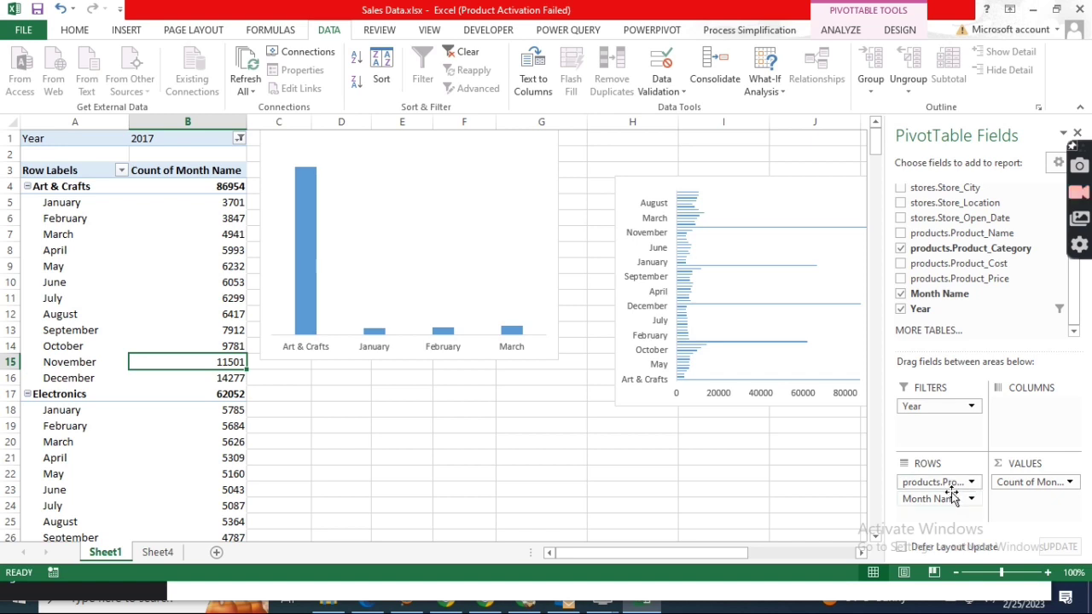
click(953, 498)
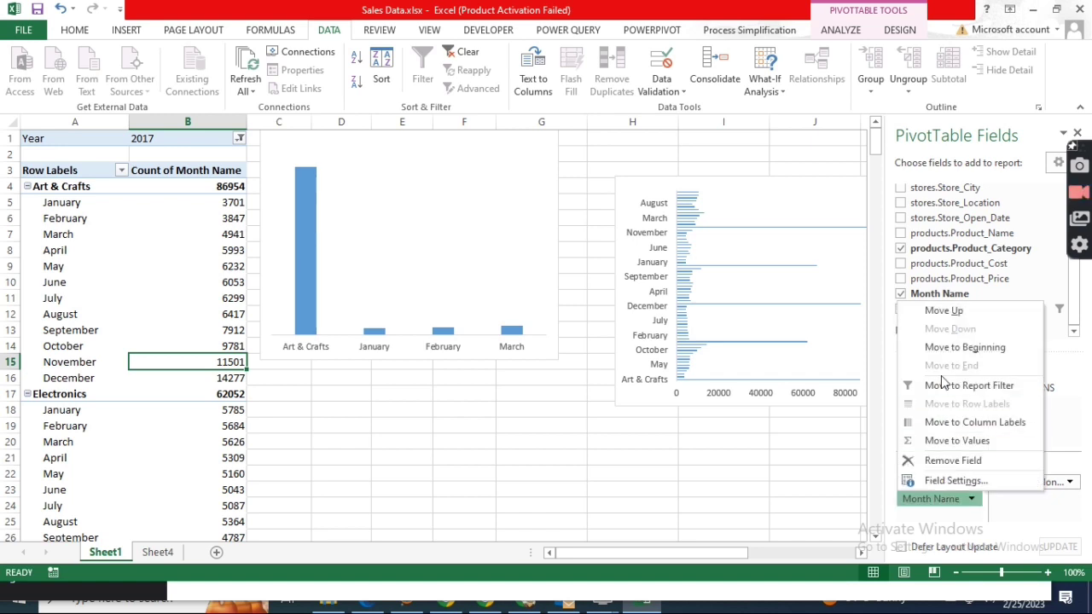
click(945, 469)
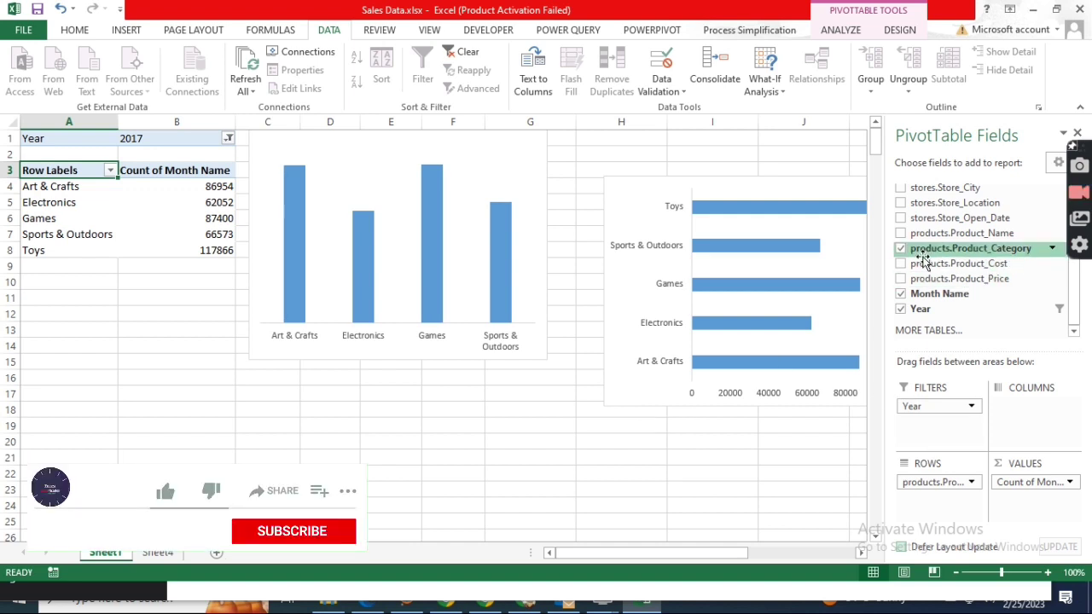
click(644, 389)
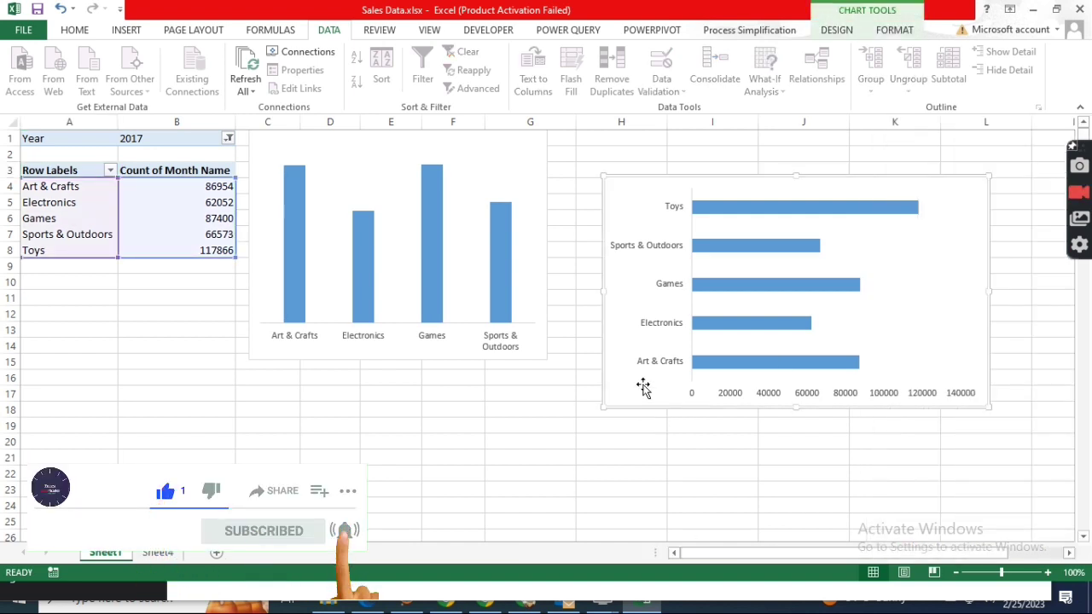
right_click(626, 311)
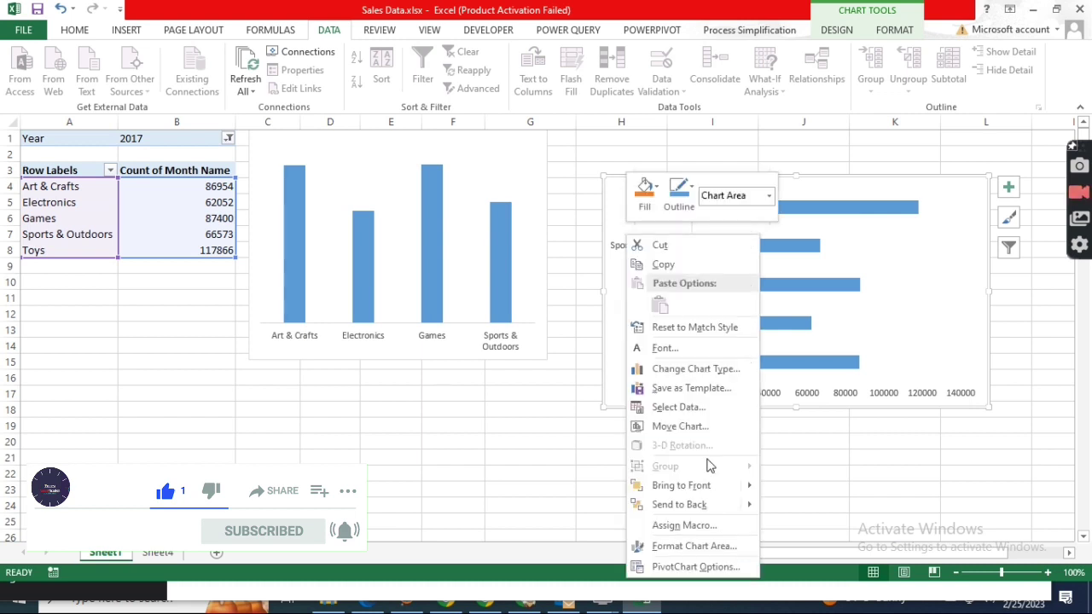
click(693, 414)
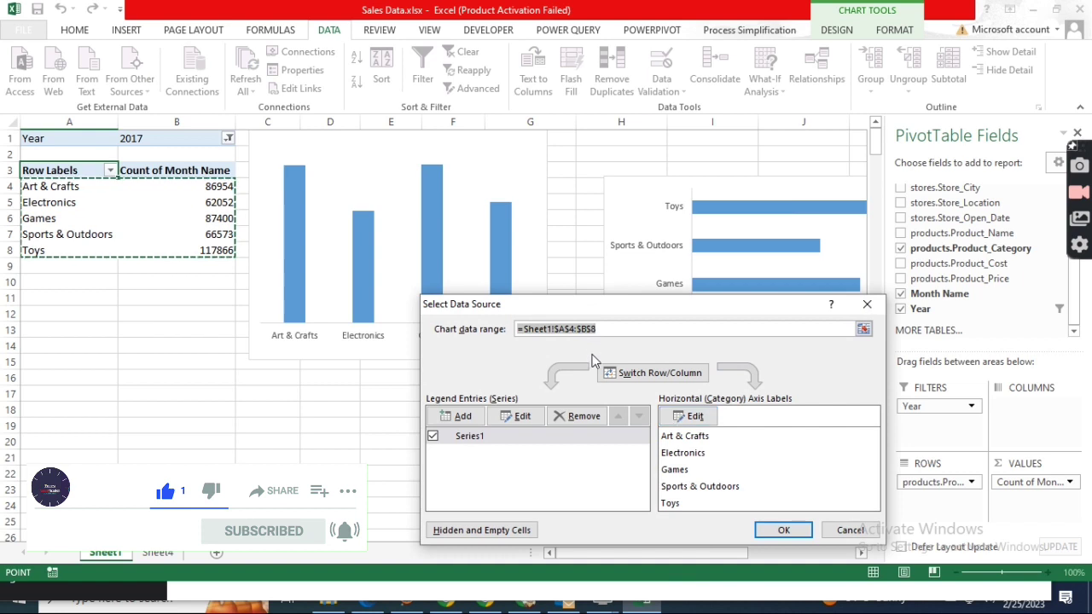
click(484, 531)
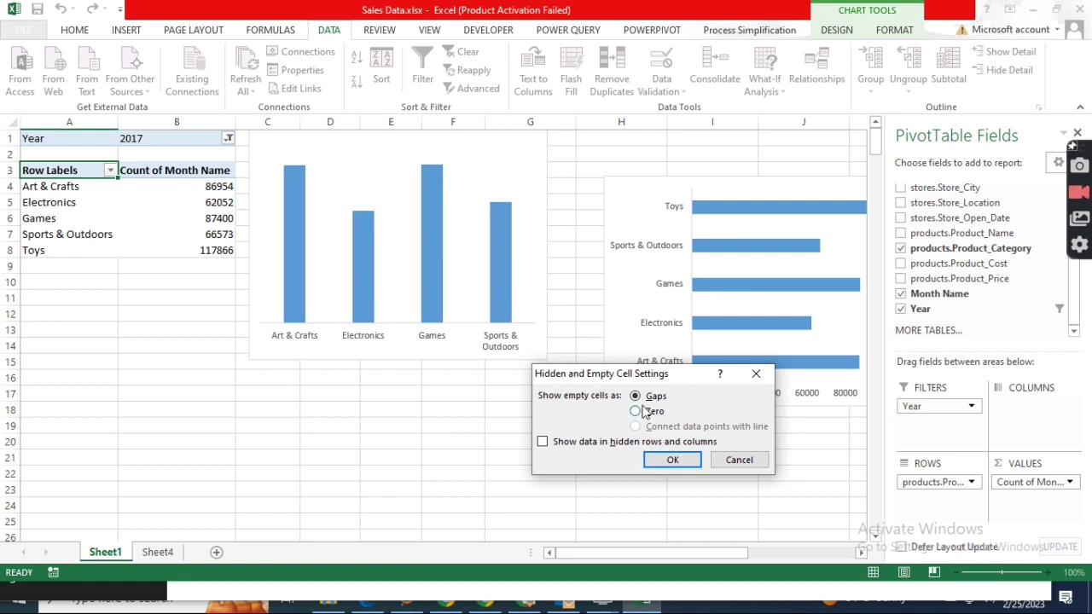
click(673, 459)
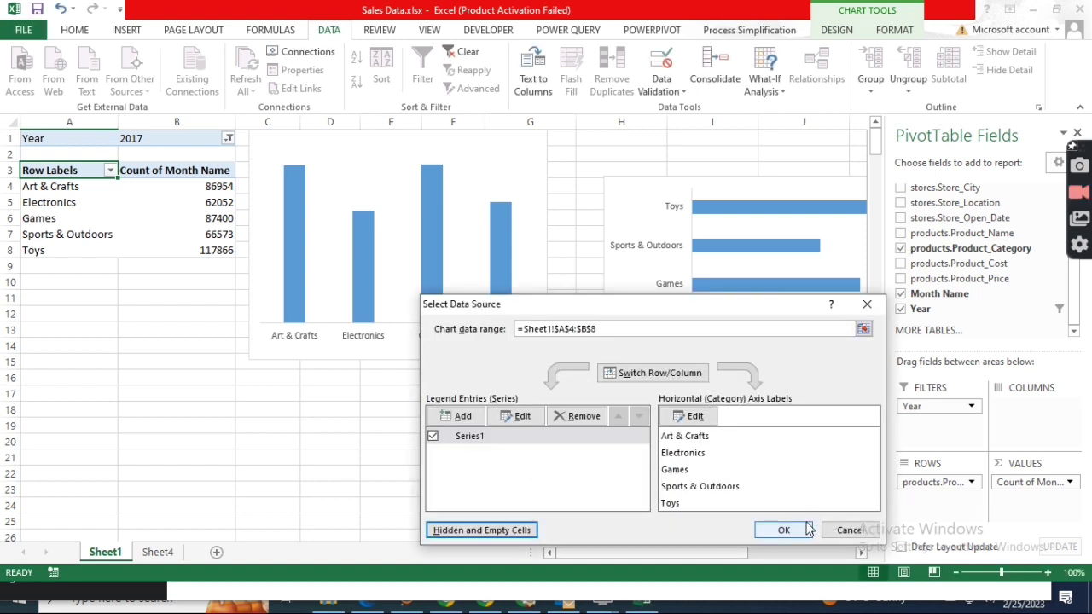
click(783, 530)
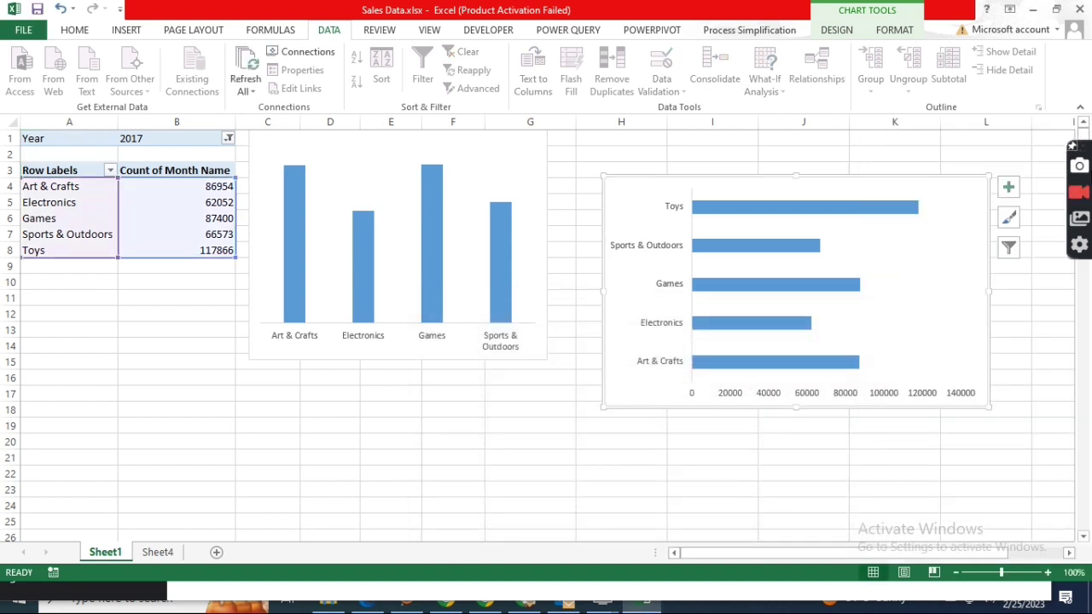